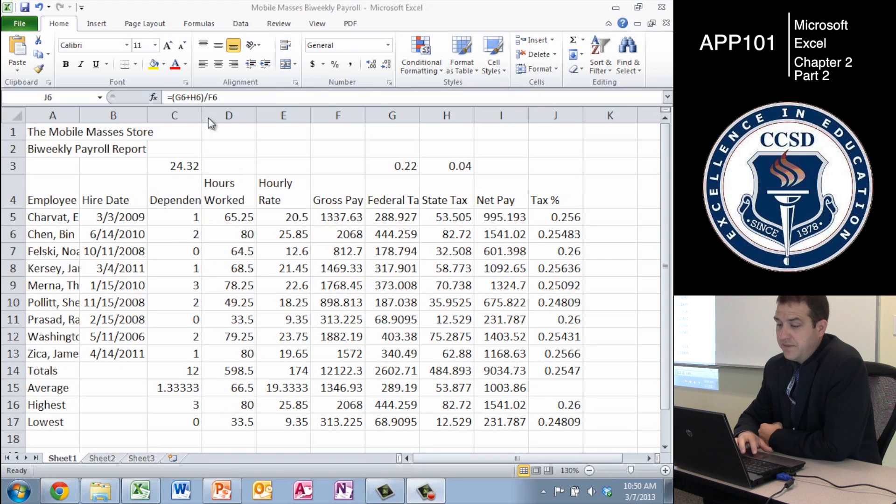
Step: Apply the built-in Trek theme to the payroll workbook
click(144, 23)
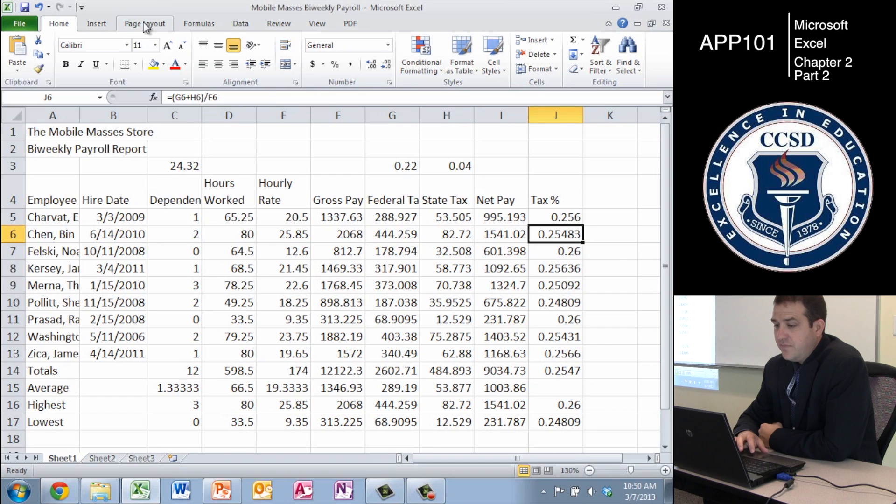
click(144, 24)
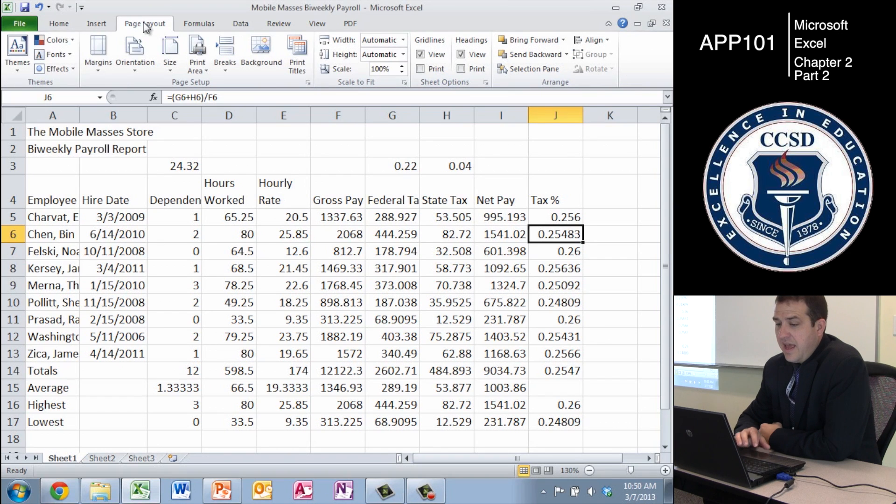
click(18, 70)
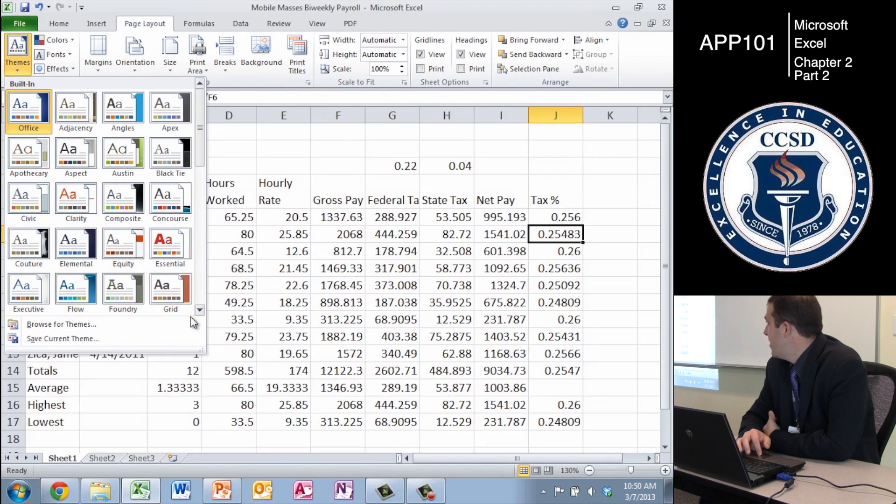
click(199, 310)
click(199, 310)
click(199, 310)
click(200, 310)
click(199, 309)
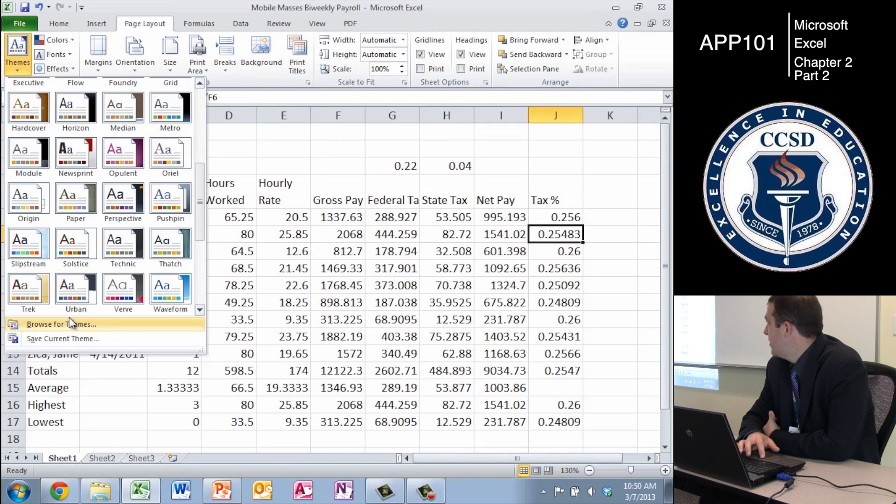
click(41, 284)
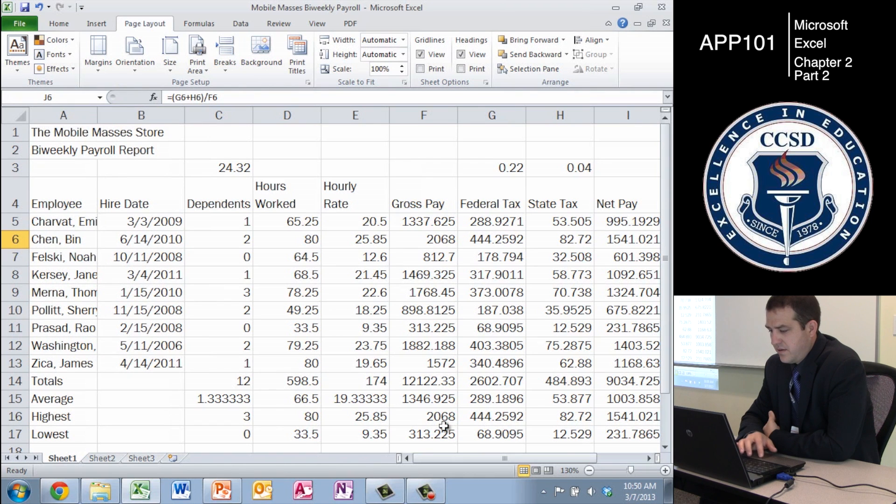
Step: Merge and center the store name across A1:J1 and apply the Title cell style to it
click(590, 470)
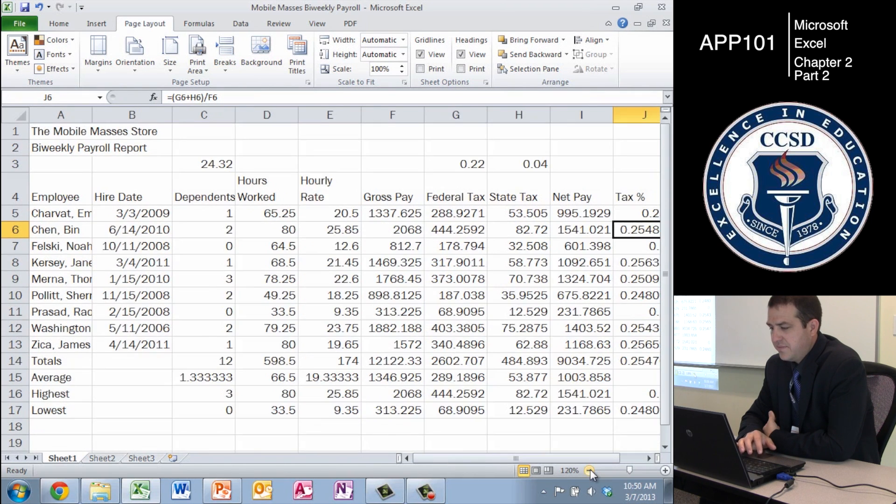
click(590, 470)
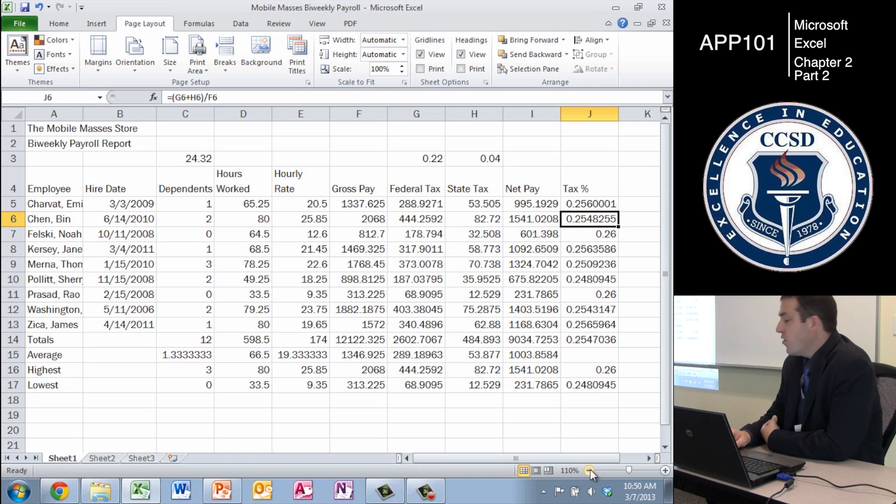
key(Up)
key(Up)
key(Up)
key(Left)
key(Left)
key(Left)
key(Left)
key(Left)
key(Left)
key(Left)
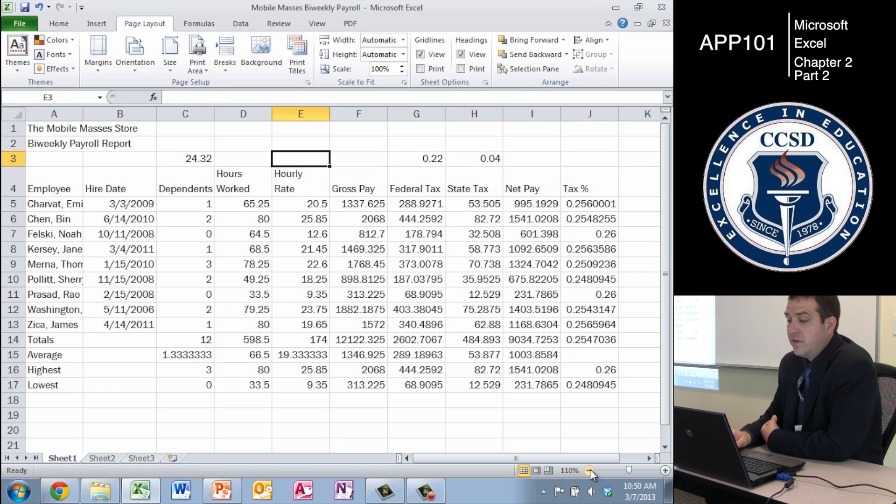
key(Left)
key(Left)
key(Up)
key(Up)
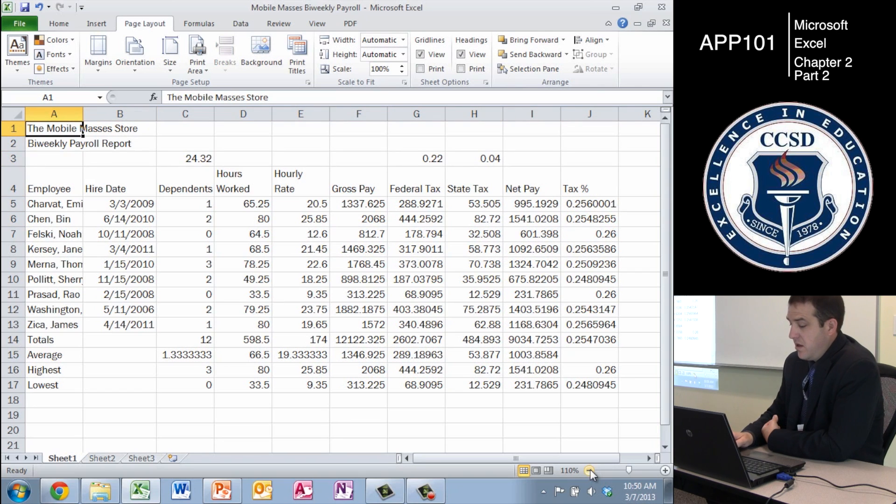
key(shift+Right)
key(shift+Right)
key(shift+Right)
key(shift+Right)
key(shift+Right)
key(shift+Right)
key(shift+Right)
key(shift+Right)
key(shift+Right)
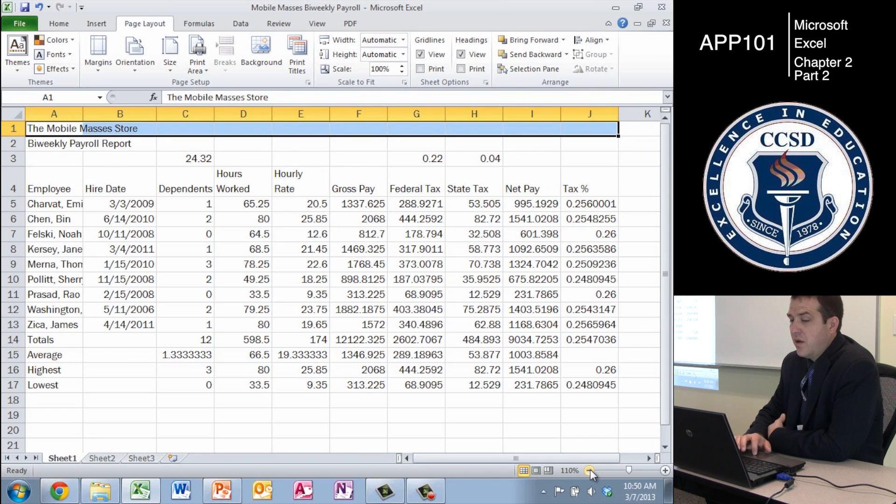
click(63, 26)
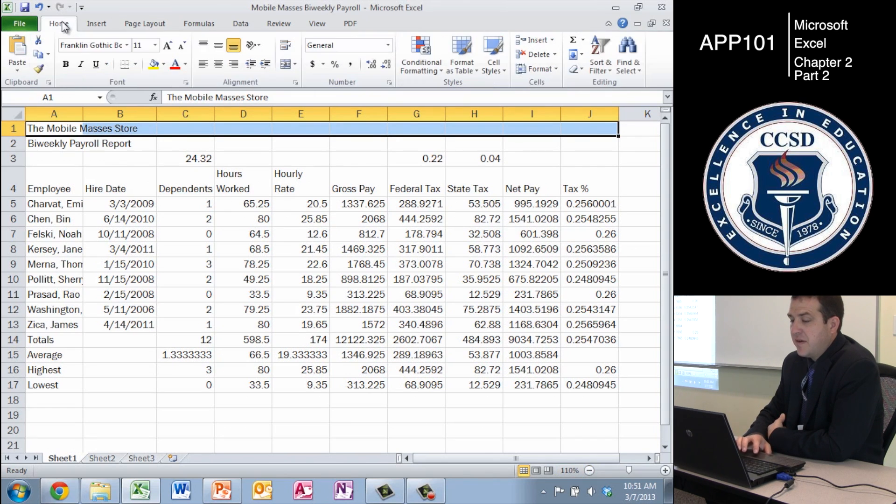
click(287, 69)
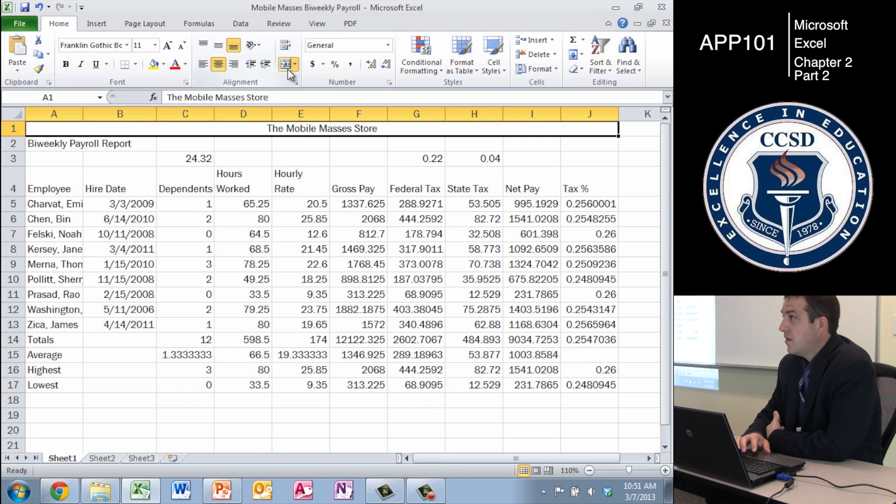
click(492, 69)
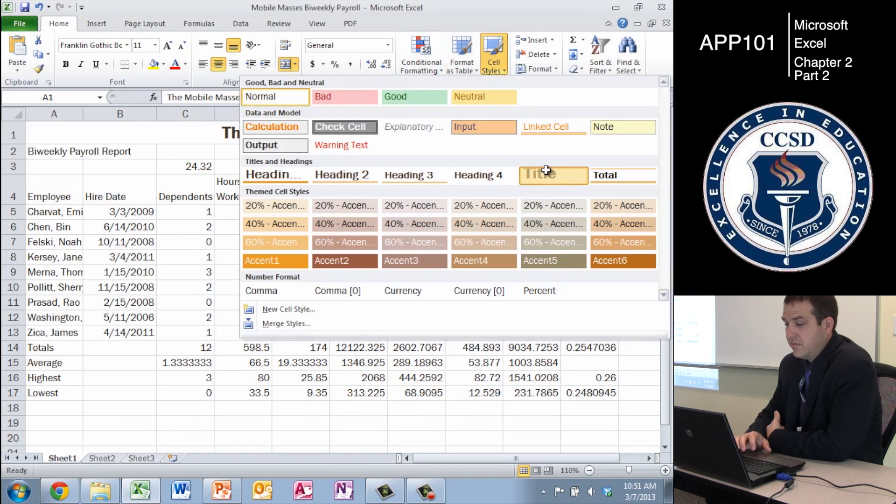
click(546, 170)
Step: Merge and center the Biweekly Payroll Report subtitle across A2:J2 and apply the Heading 4 cell style
key(Down)
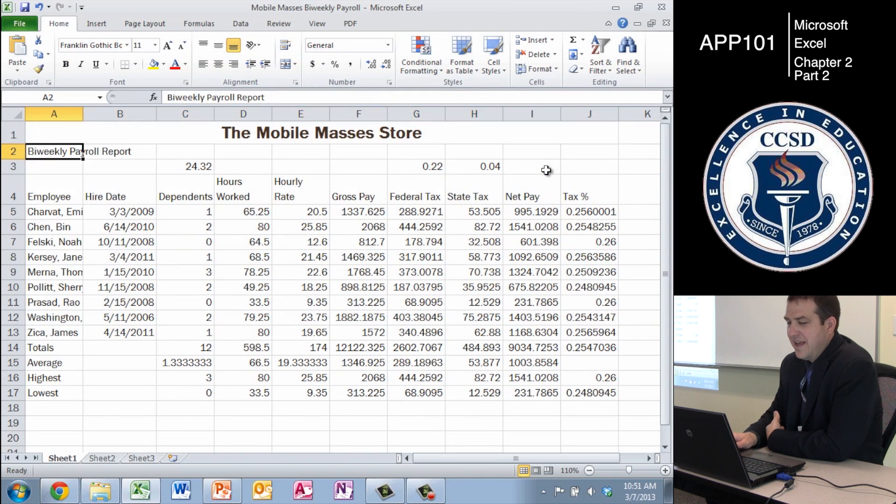
key(shift+Right)
key(shift+Right)
key(shift+Right)
key(shift+Right)
key(shift+Right)
key(shift+Right)
key(shift+Right)
key(shift+Right)
key(shift+Right)
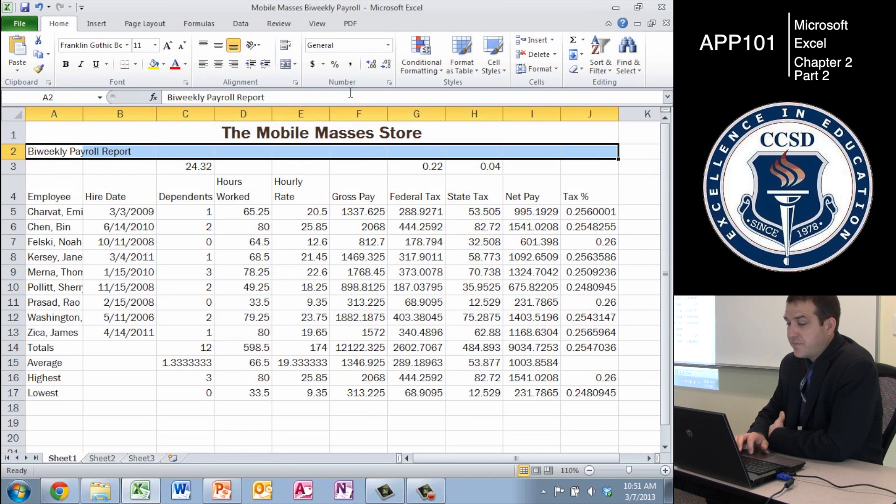
click(285, 64)
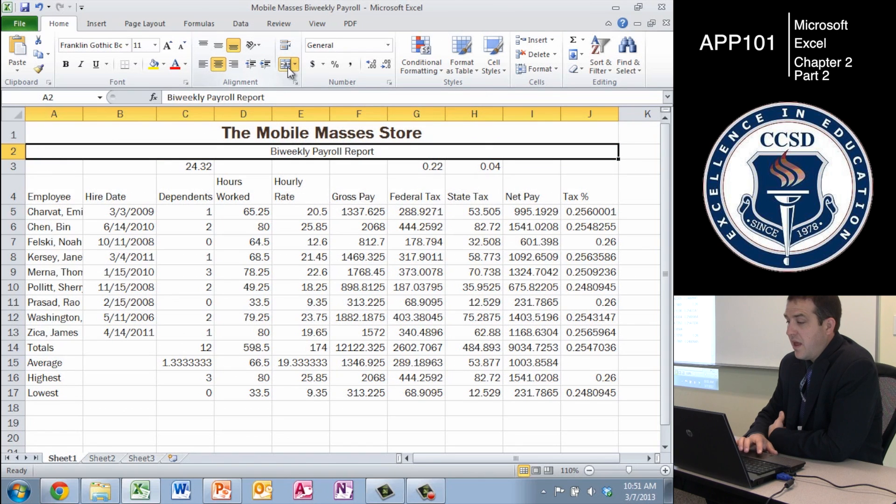
click(503, 66)
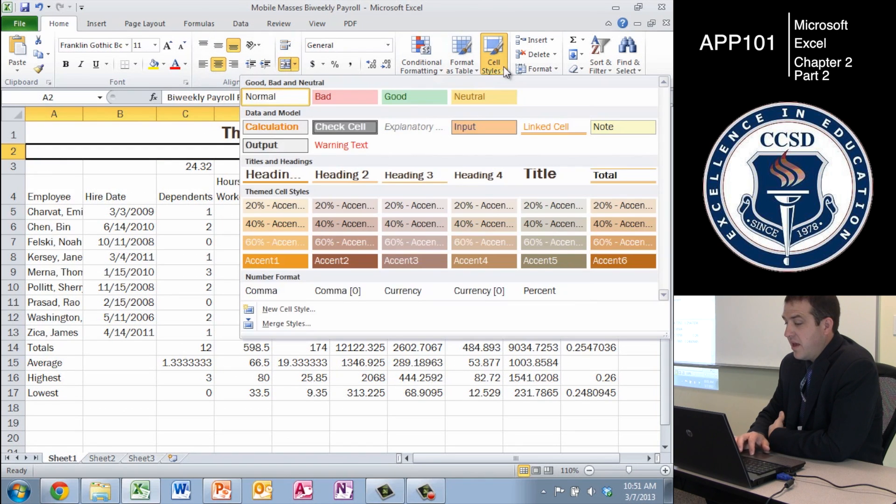
click(478, 175)
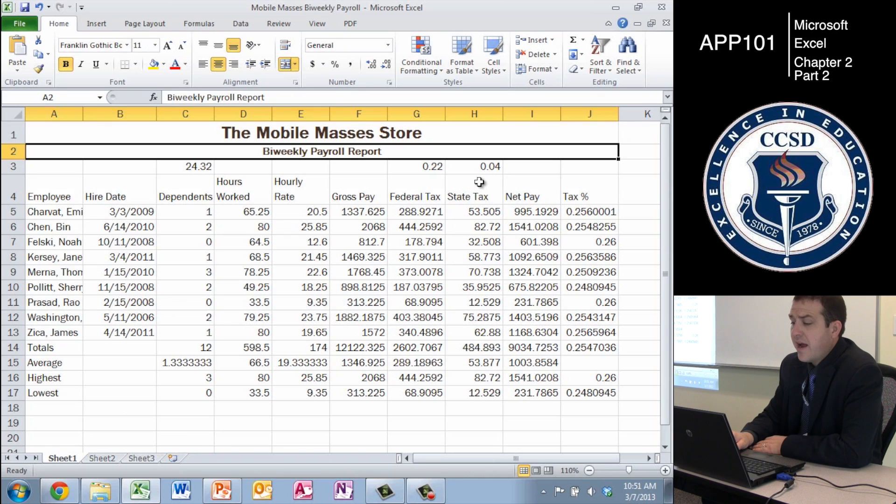
Step: Fill both merged title rows, A1:J2, with a lighter tint of the theme's orange color
key(shift+Up)
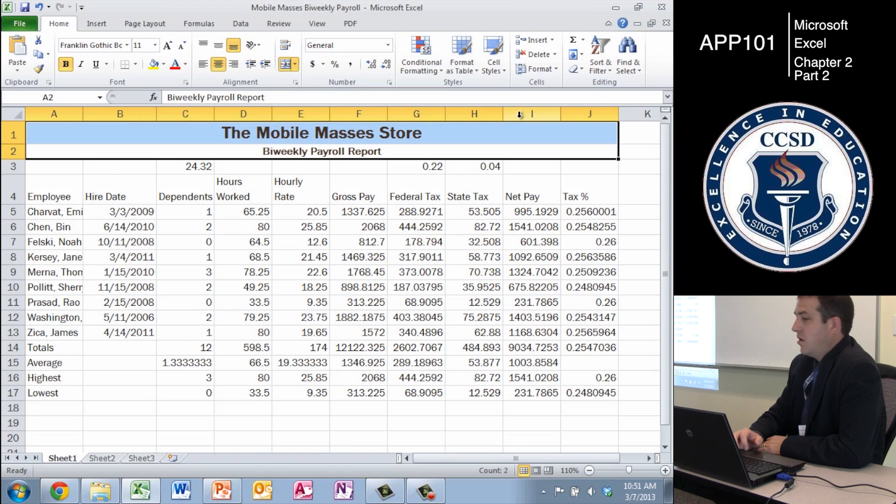
click(164, 66)
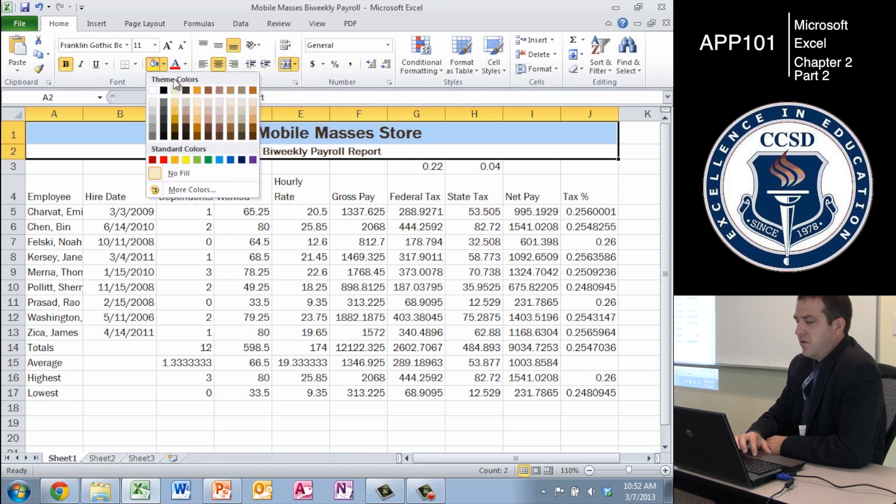
click(197, 88)
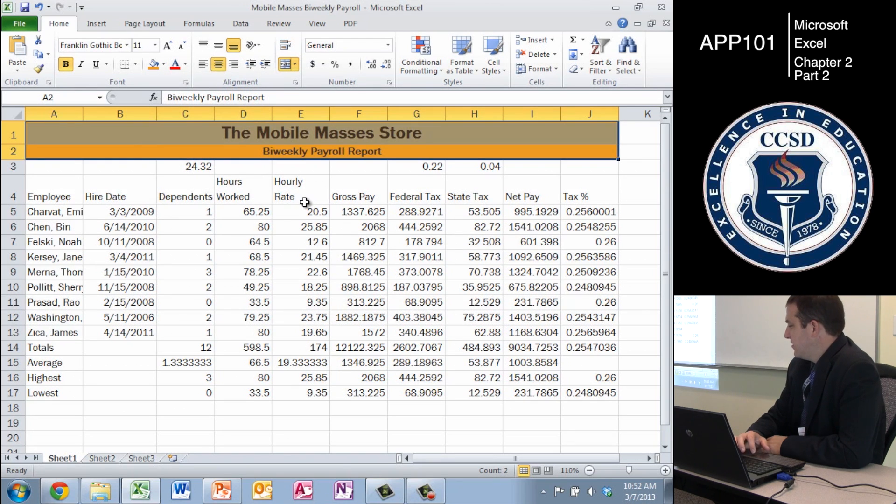
click(164, 64)
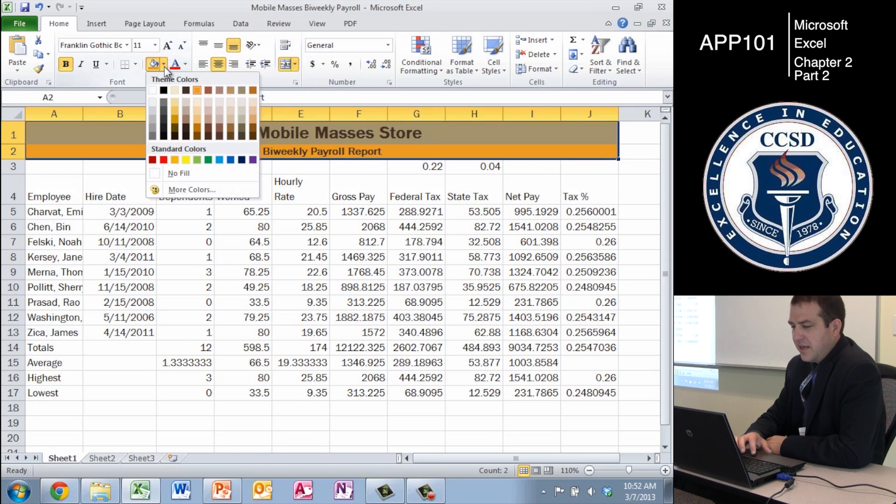
click(197, 118)
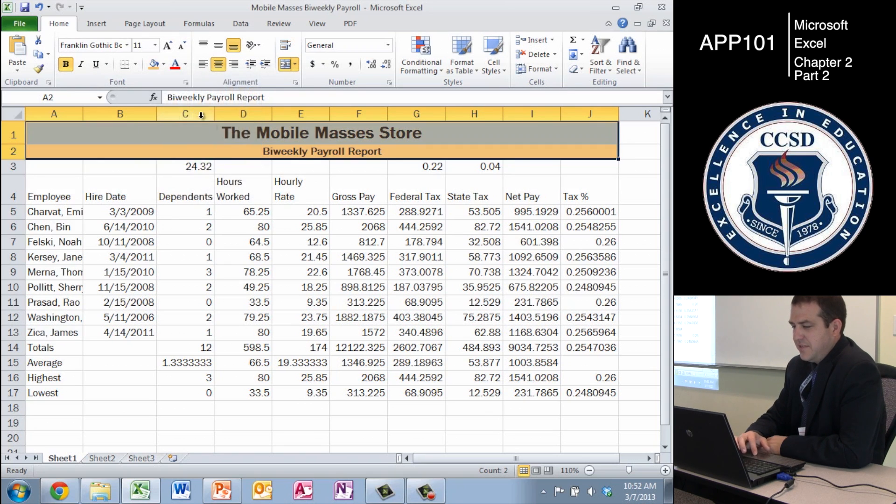
click(272, 177)
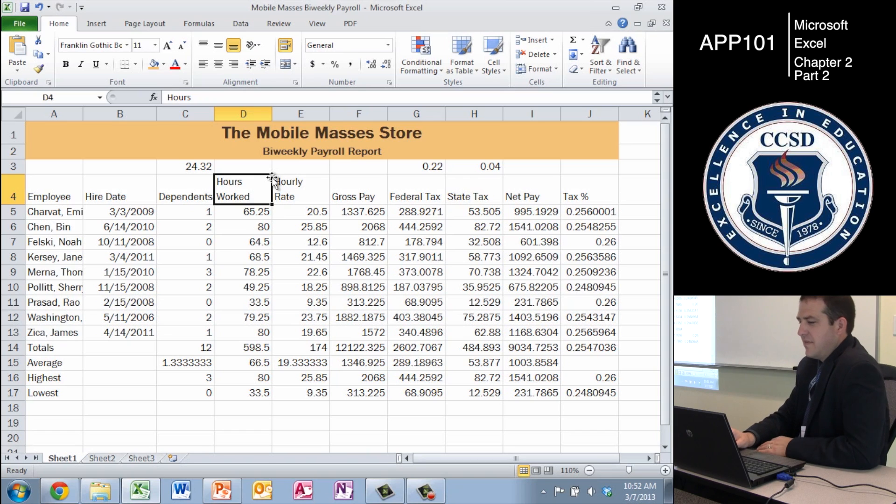
Step: Add a thick box border around the two title rows, A1:J2
key(Up)
key(Up)
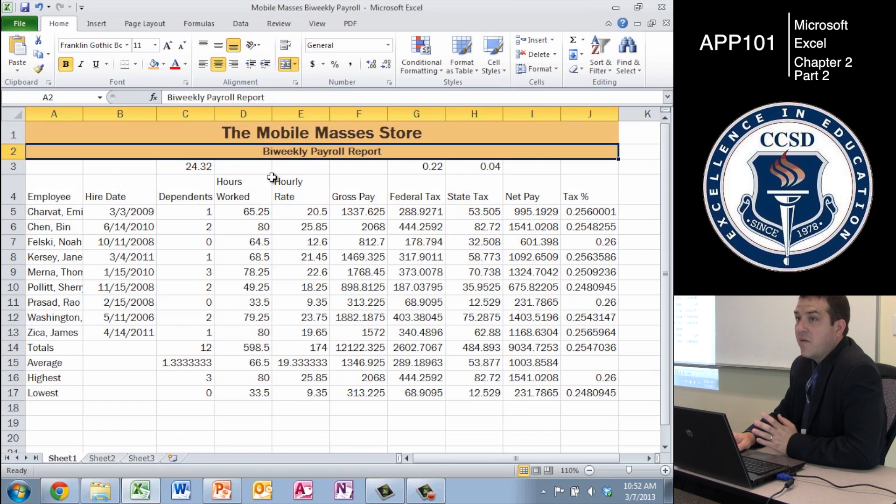
key(shift+Up)
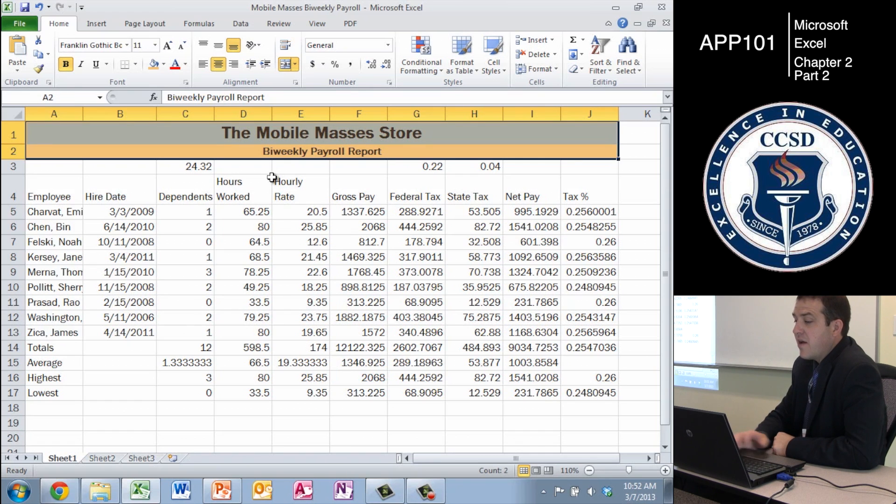
click(136, 65)
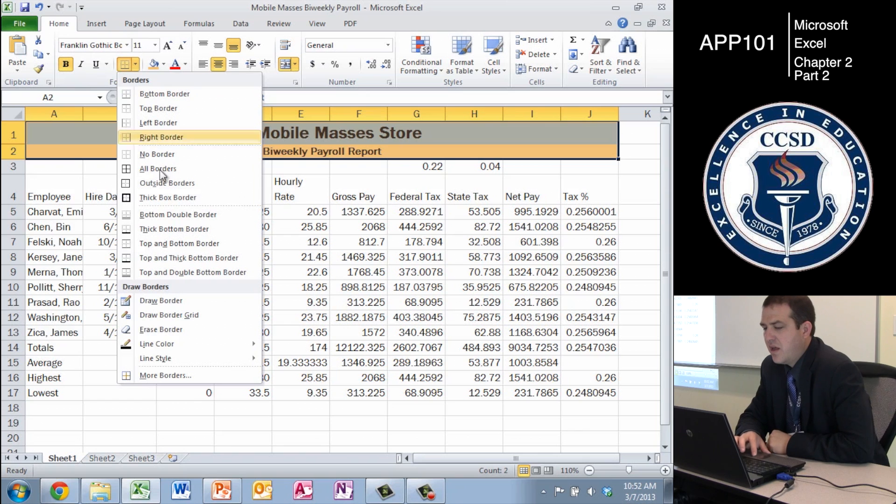
click(168, 197)
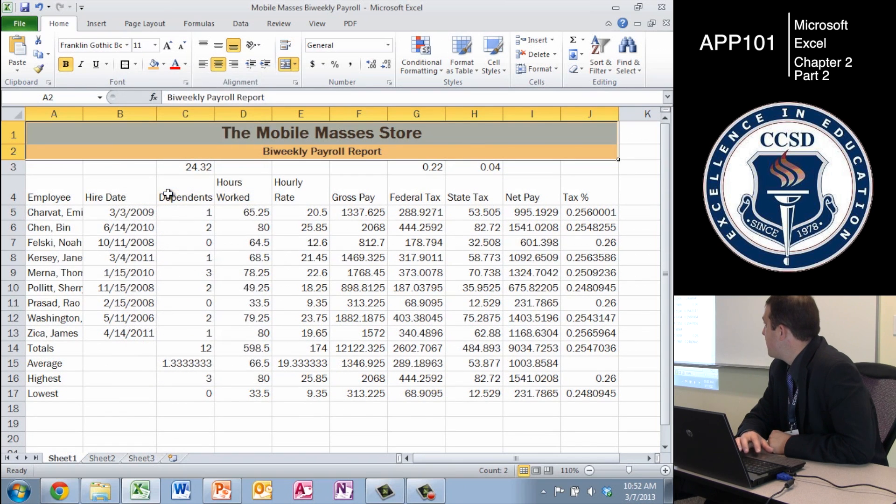
key(Down)
key(Down)
key(Down)
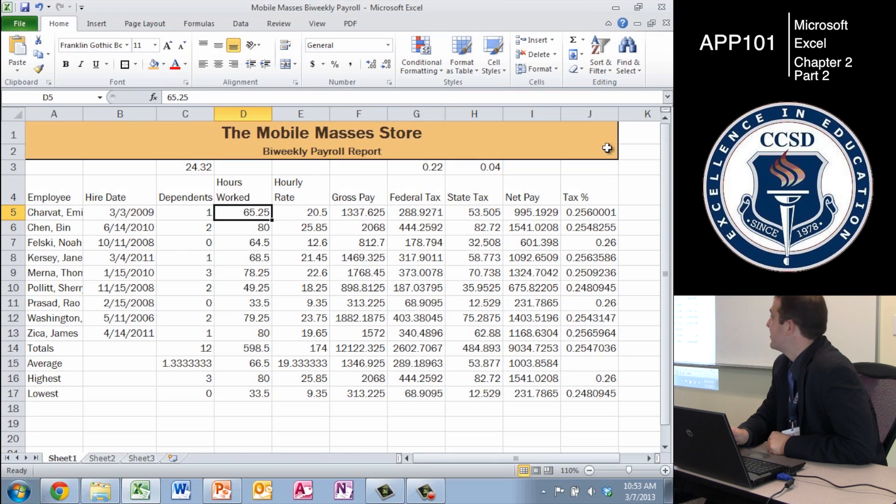
Step: Try clearing the state tax rate in cell H3, and undo the deletion
key(Left)
key(Up)
key(Up)
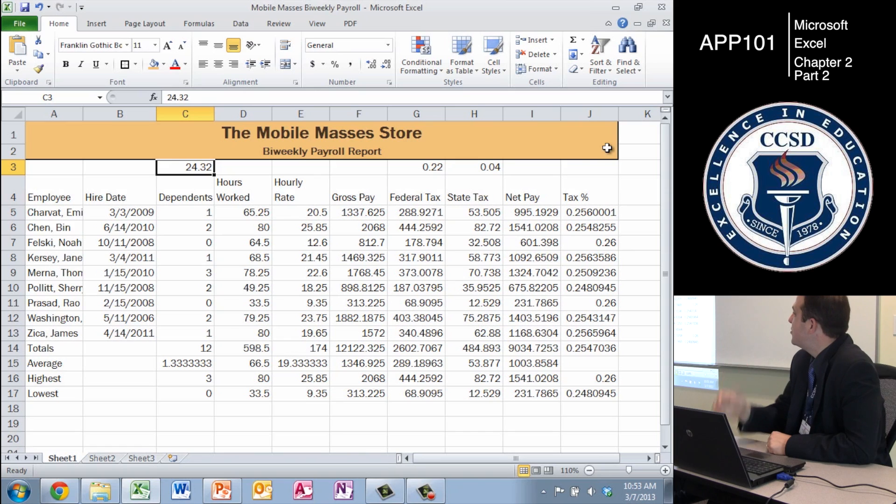
key(Right)
key(Right)
key(Right)
key(Right)
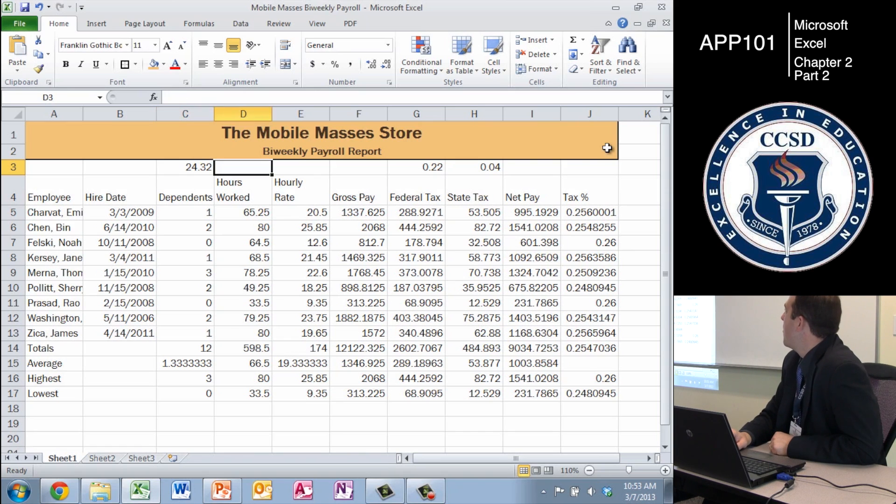
key(Right)
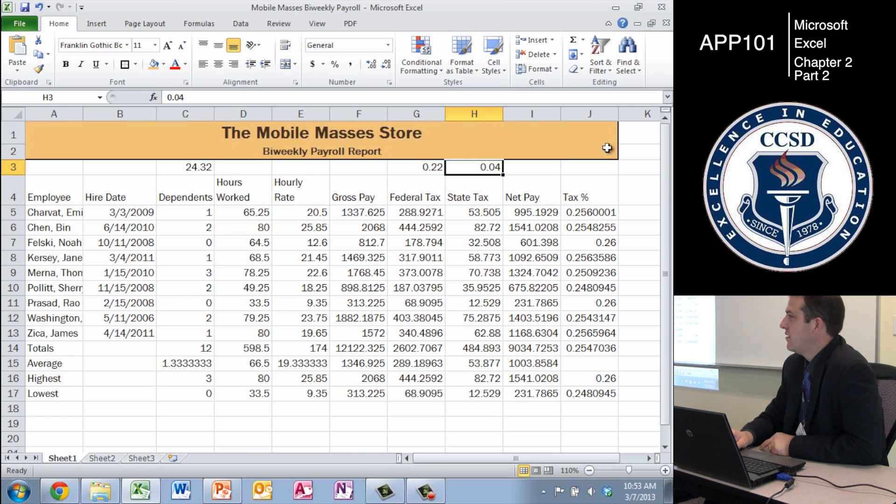
key(Delete)
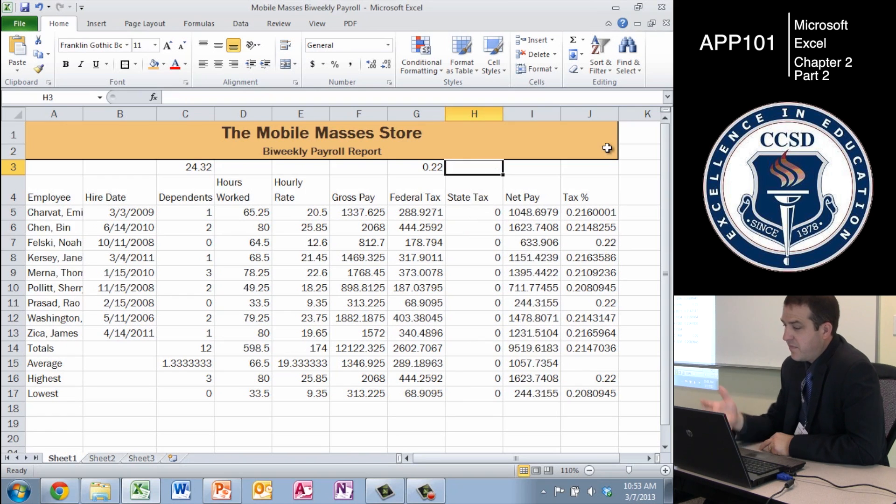
key(ctrl+z)
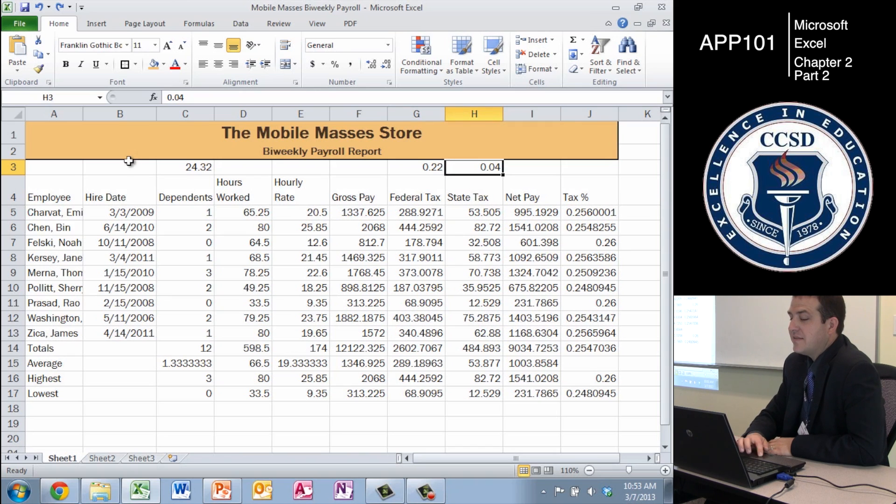
Step: Hide row 3 with the tax rates, and unhide it again
right_click(12, 168)
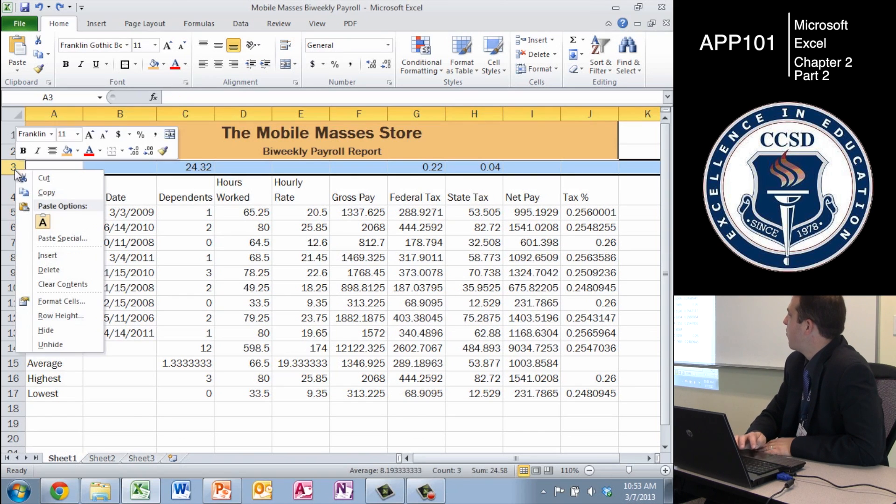
click(38, 327)
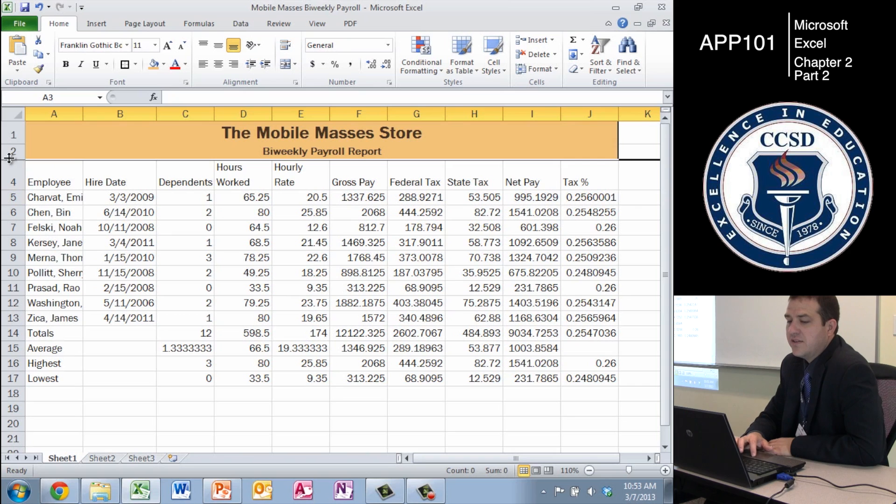
drag(9, 151, 8, 183)
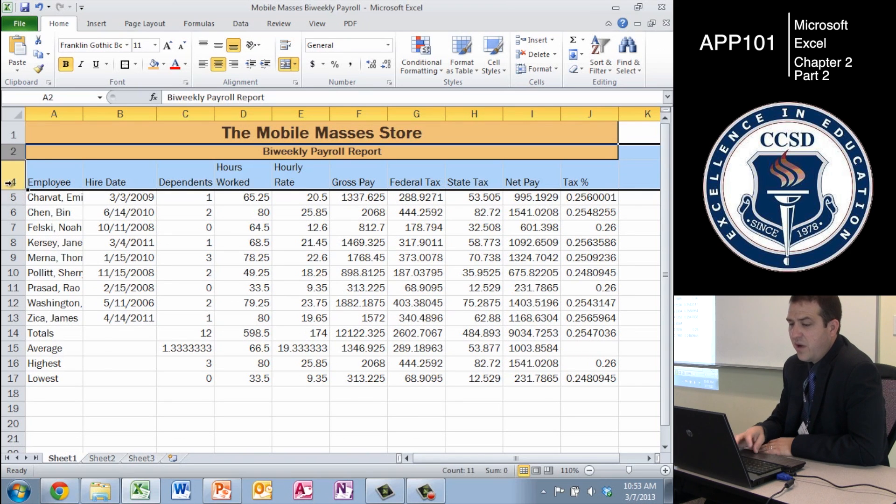
right_click(9, 183)
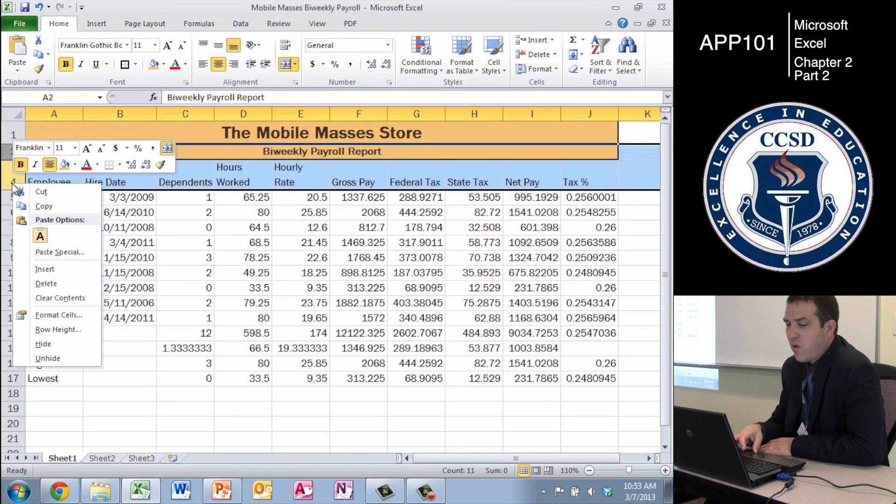
click(54, 359)
click(232, 252)
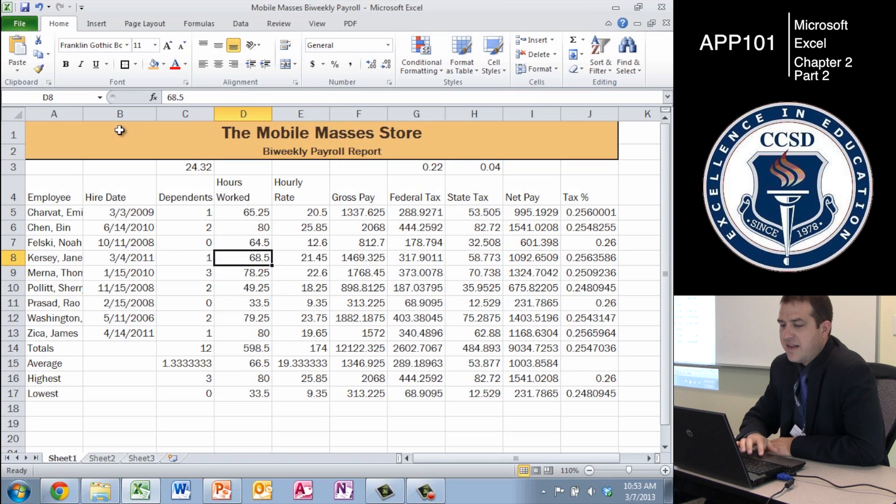
right_click(13, 167)
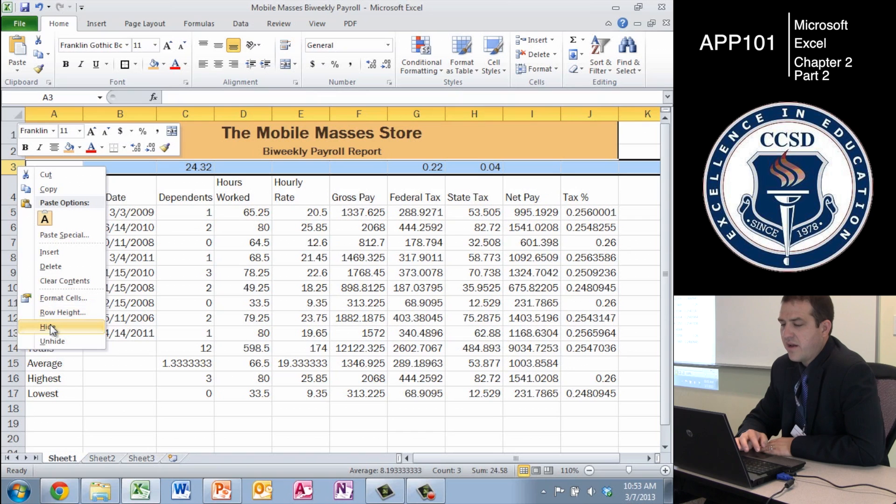
click(198, 258)
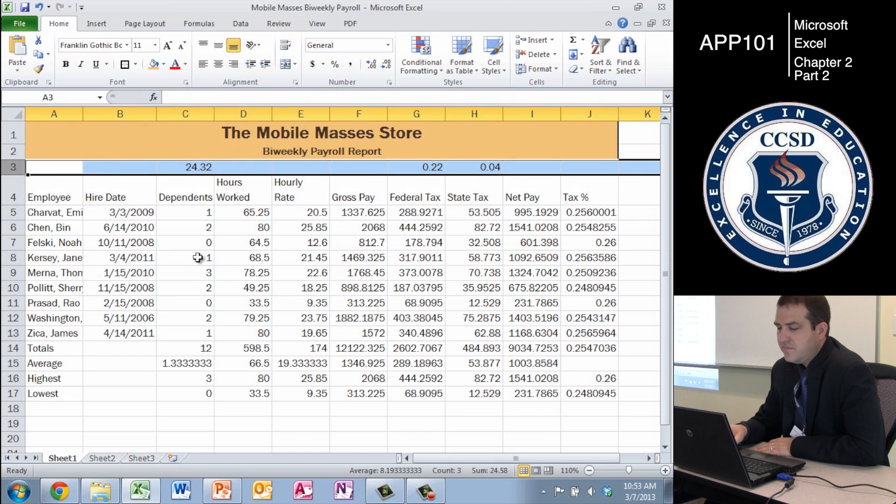
Step: Set the font color of the tax rate row, A3:J3, to the theme's white
key(Down)
key(Up)
key(shift+Right)
key(shift+Right)
key(shift+Right)
key(shift+Right)
key(shift+Right)
key(shift+Right)
key(shift+Right)
key(shift+Right)
key(shift+Right)
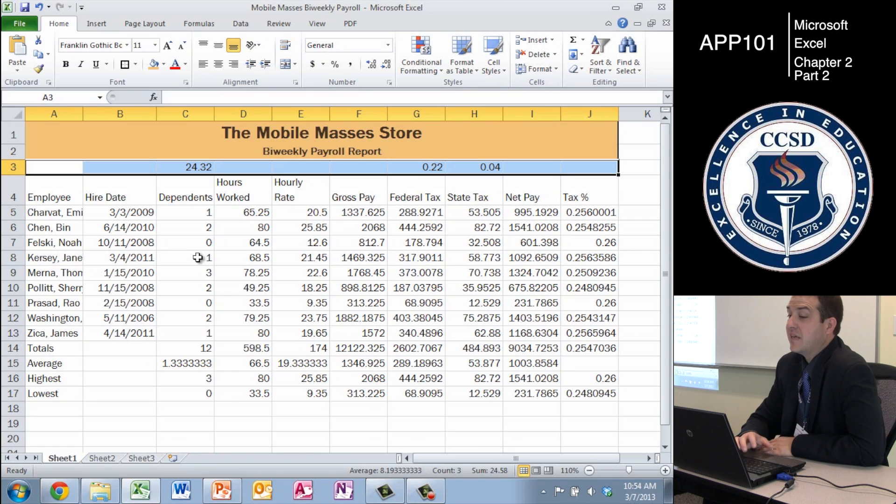
click(187, 64)
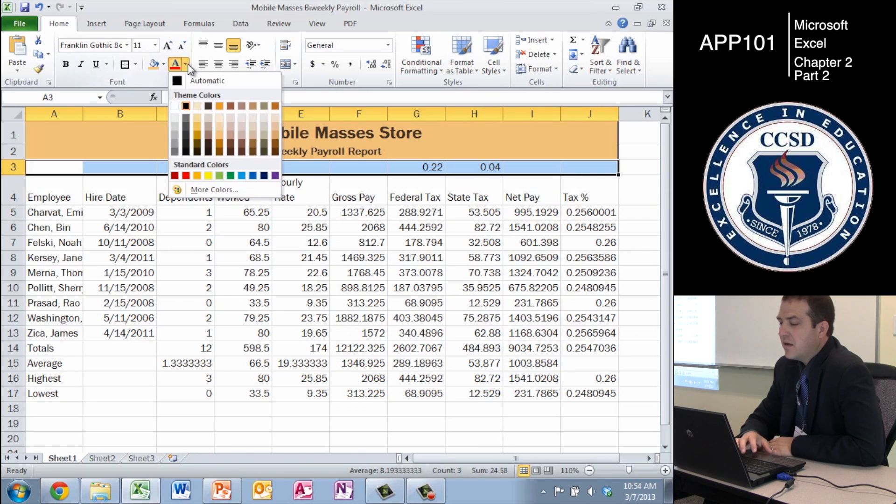
click(175, 106)
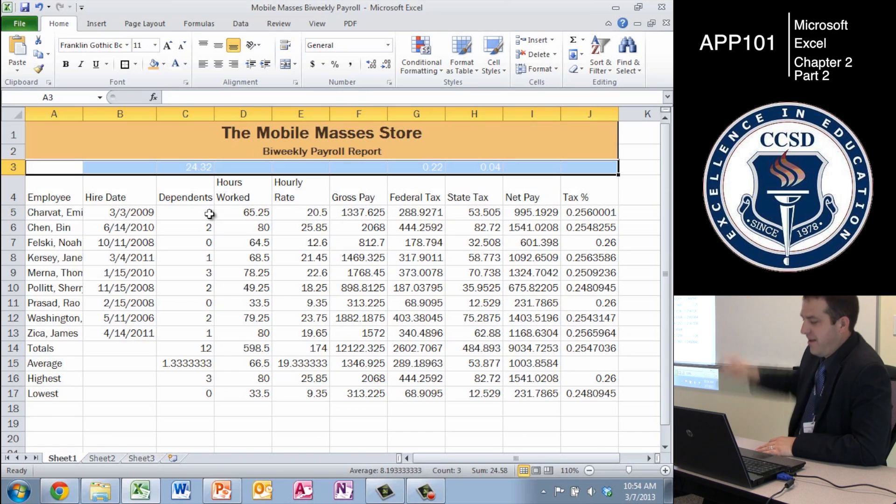
key(Down)
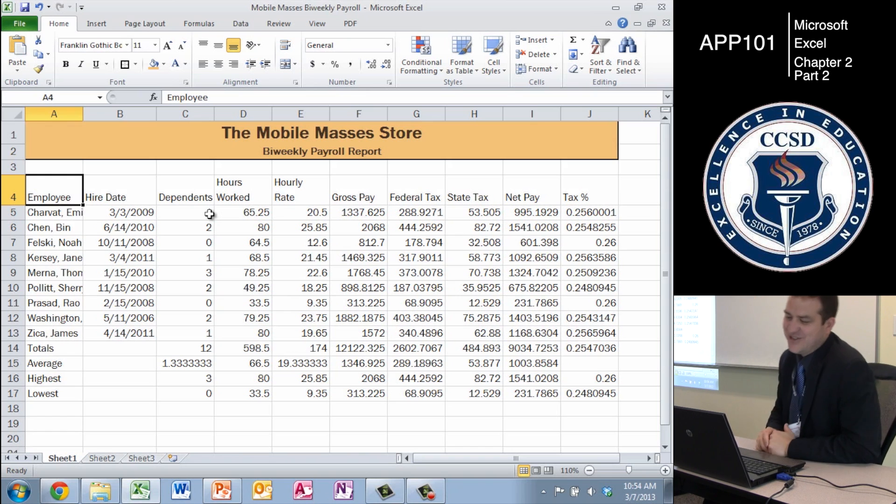
Step: Inspect the stored content of cell C3, whose white text blends into the background
key(Right)
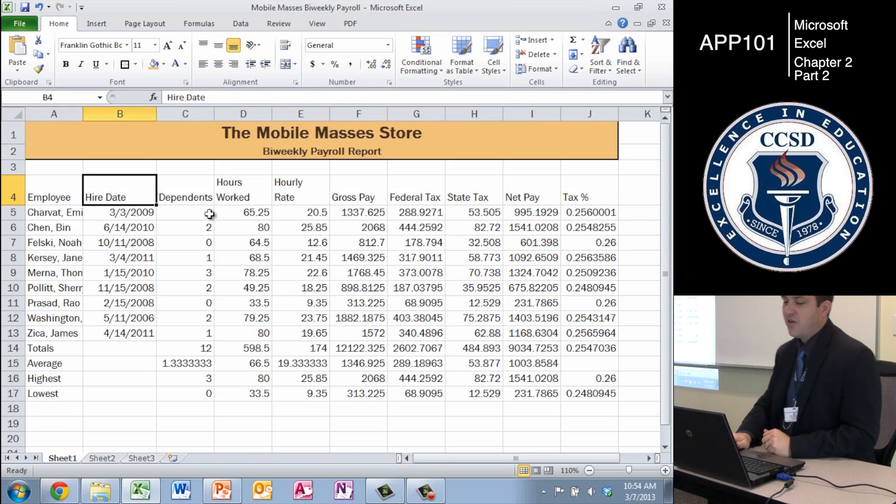
key(Up)
key(Right)
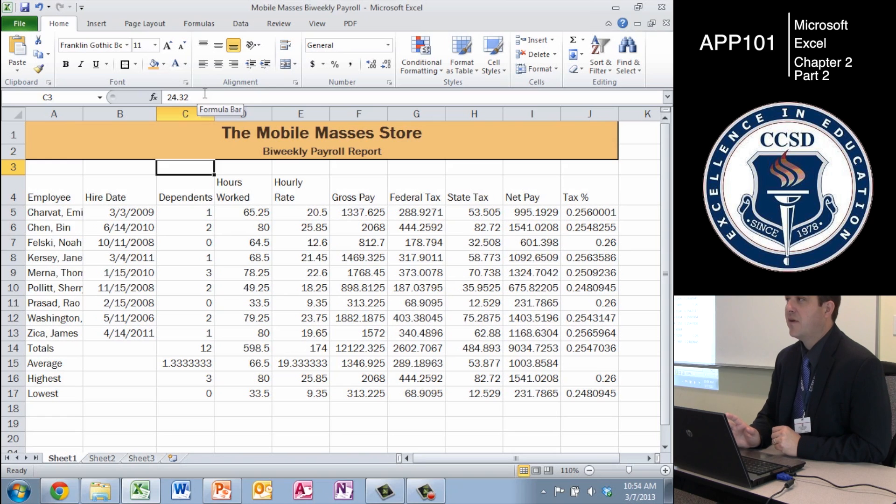
drag(205, 95, 257, 90)
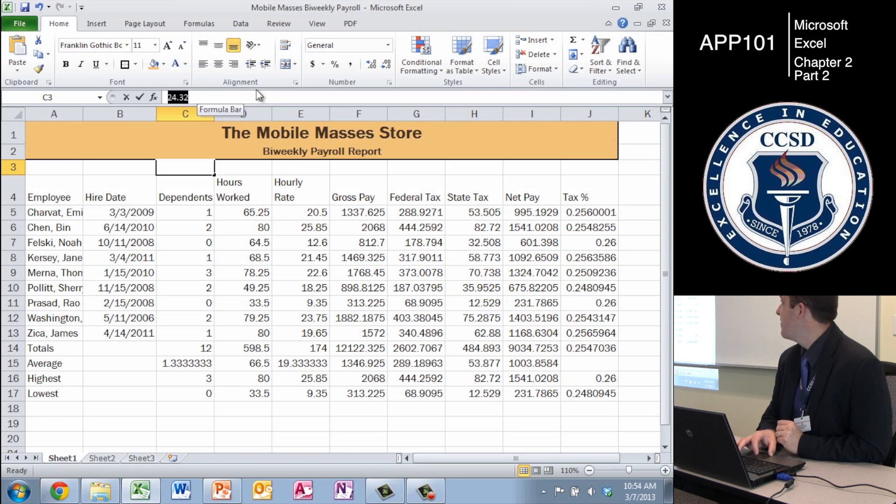
click(208, 211)
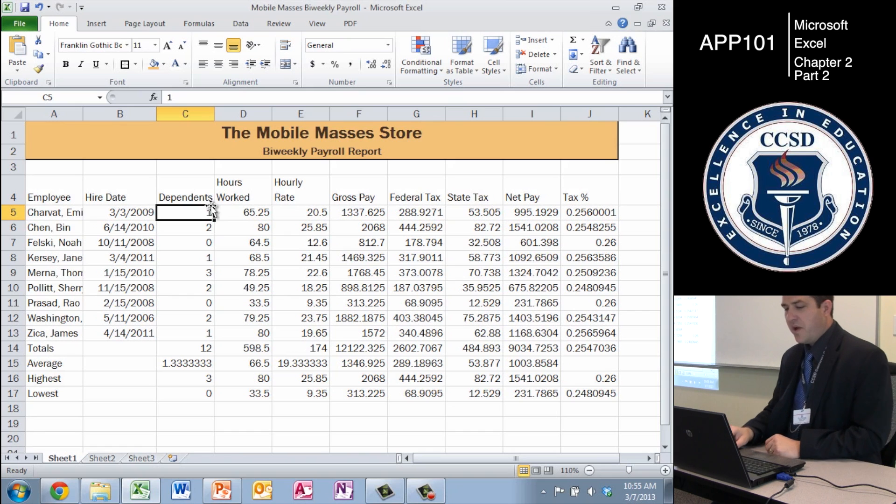
Step: Center the column headings in A4:J4 and apply the Heading 3 cell style to them
key(Up)
key(Home)
key(shift+Right)
key(shift+Right)
key(shift+Right)
key(shift+Right)
key(shift+Right)
key(shift+Right)
key(shift+Right)
key(shift+Right)
key(shift+Right)
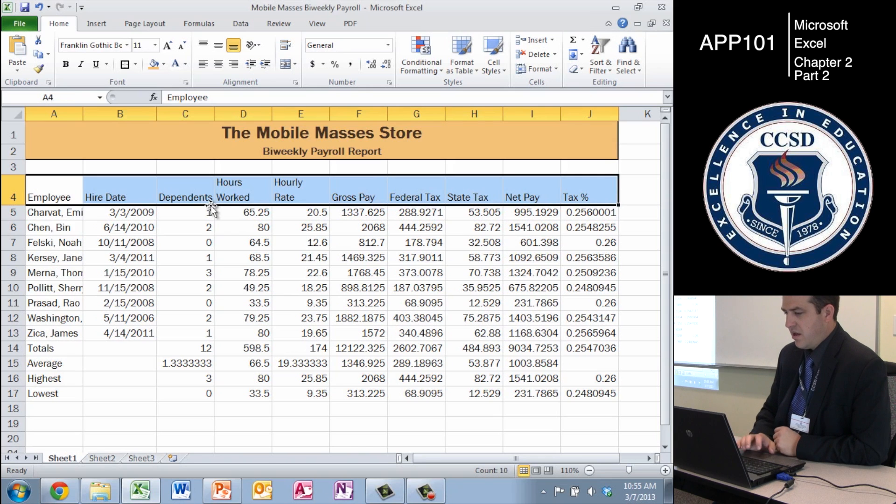
click(217, 64)
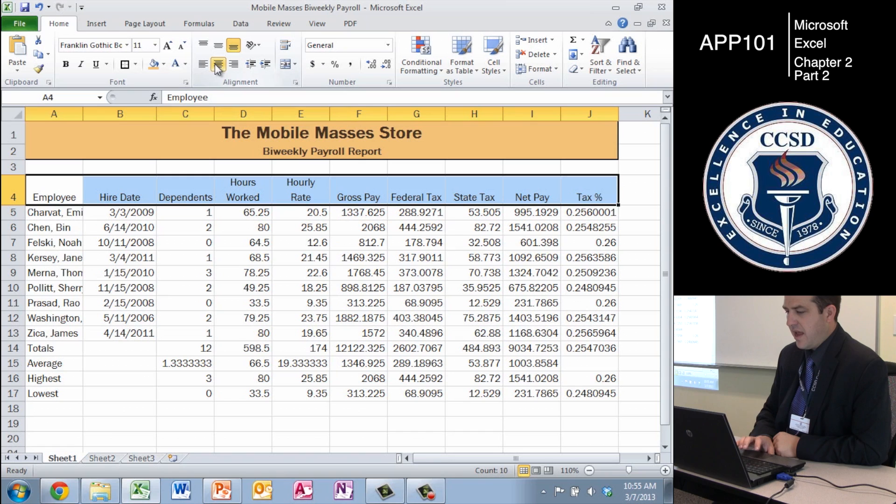
click(493, 70)
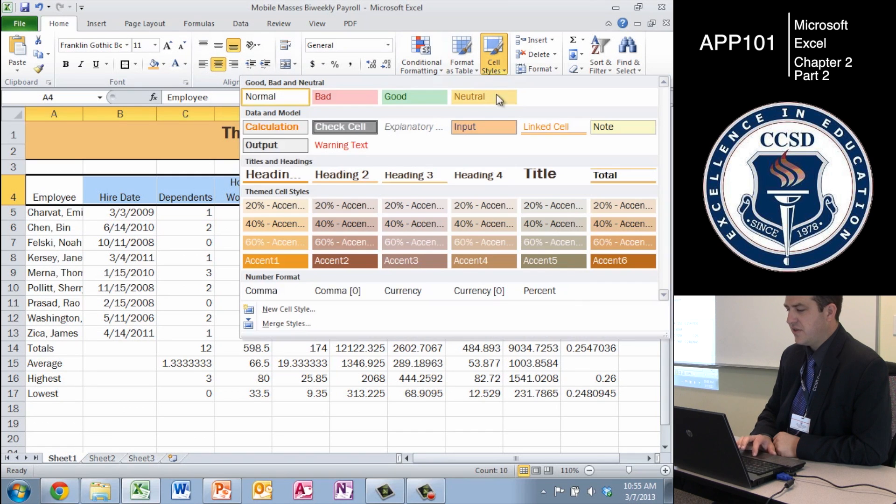
click(428, 179)
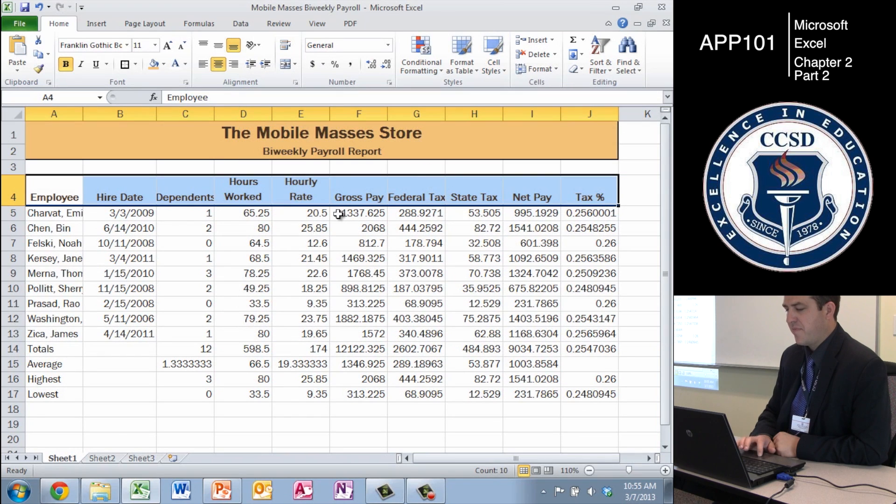
key(Down)
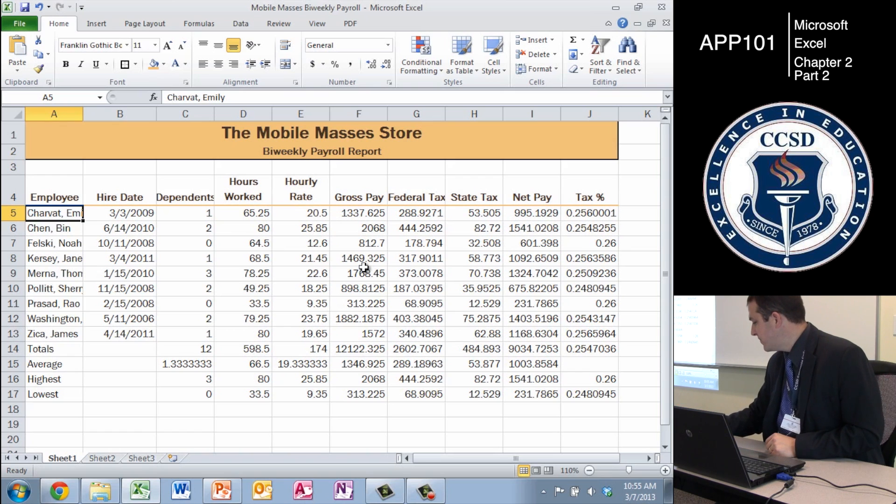
Step: Format the Dependents values in C5:C17 as numbers with no decimal places and center them
key(Right)
key(Right)
key(Right)
key(Left)
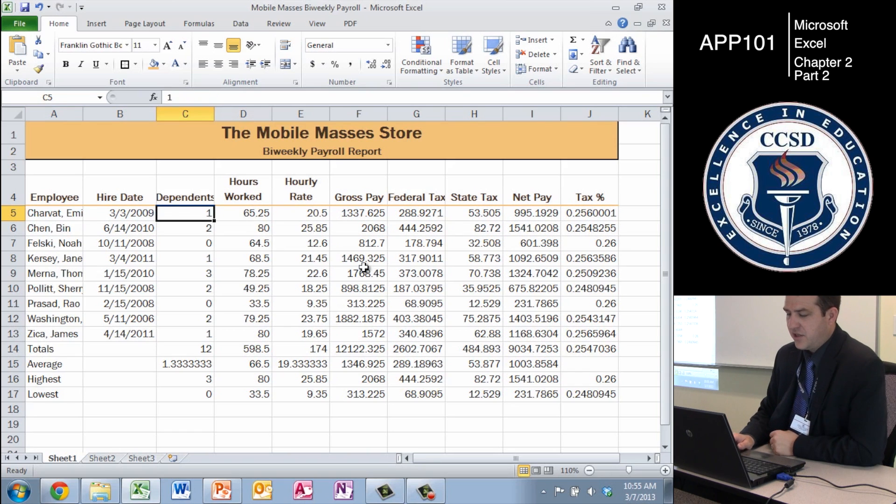
key(shift+Down)
key(shift+Down)
key(shift+Down)
key(shift+Down)
key(shift+Down)
key(shift+Down)
key(shift+Down)
key(shift+Down)
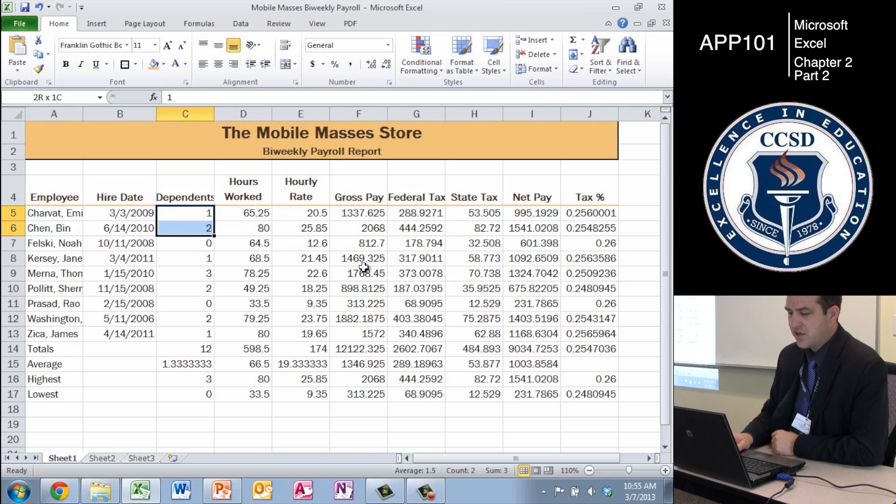
key(shift+Down)
key(shift+Down)
key(shift+Down)
key(shift+Down)
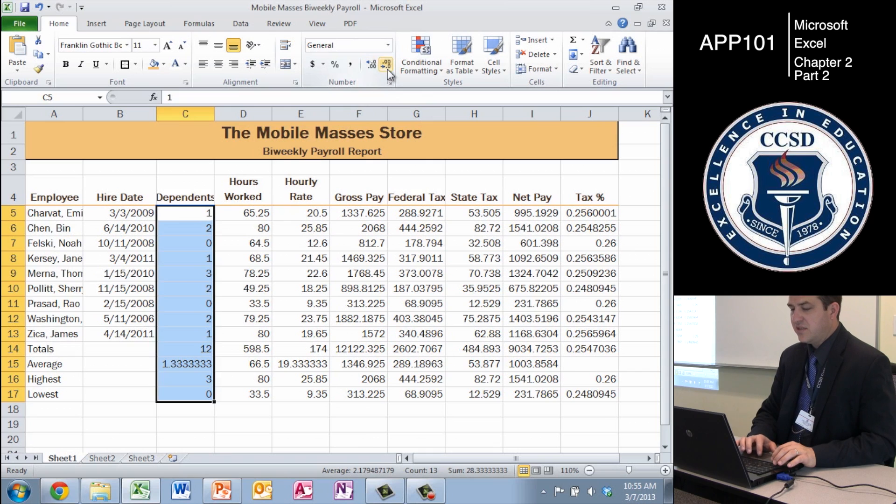
click(373, 68)
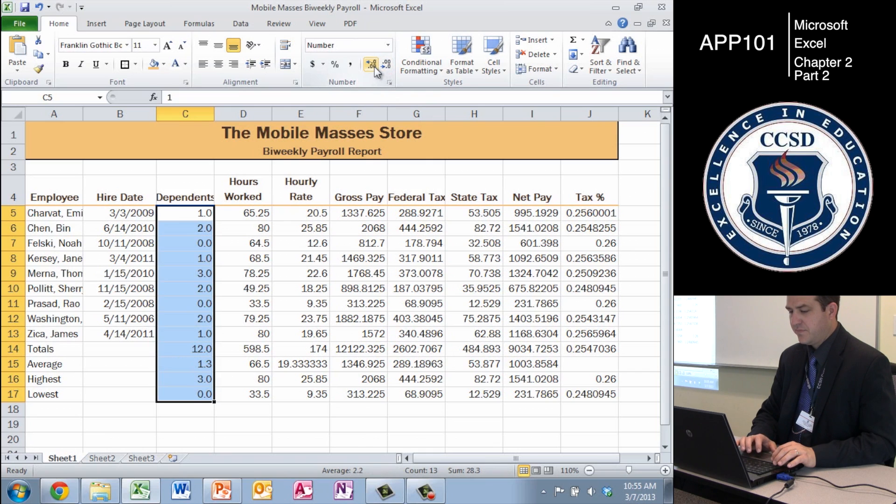
click(387, 68)
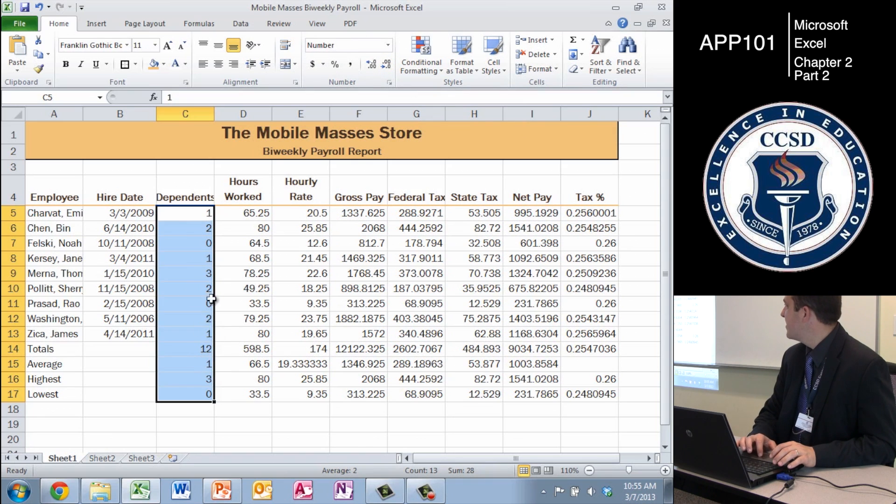
click(224, 66)
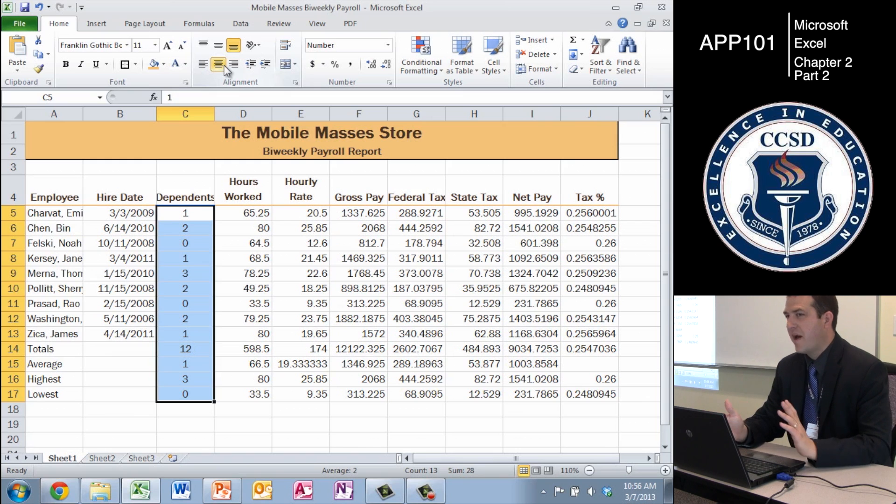
Step: Apply the comma number format to the Hours Worked values in D5:D17
key(Right)
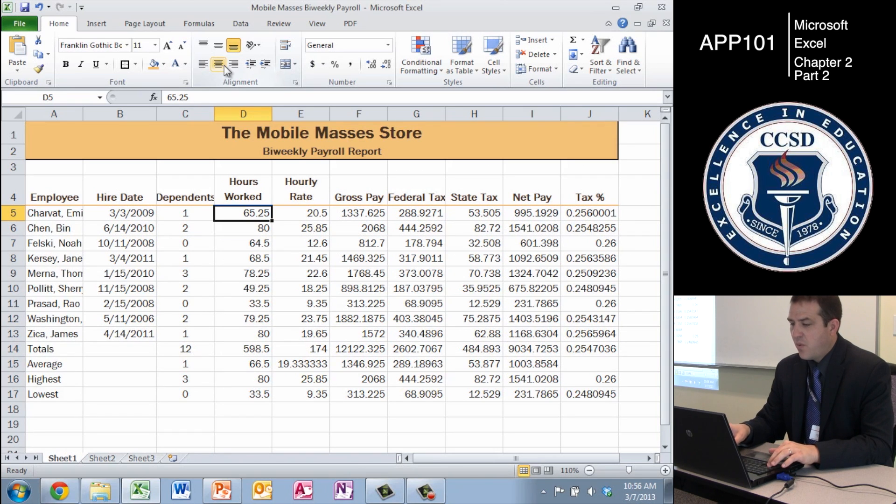
key(shift+Down)
key(shift+Down)
key(shift+Down)
key(shift+Down)
key(shift+Down)
key(shift+Down)
key(shift+Down)
key(shift+Down)
key(shift+Down)
key(shift+Down)
key(shift+Down)
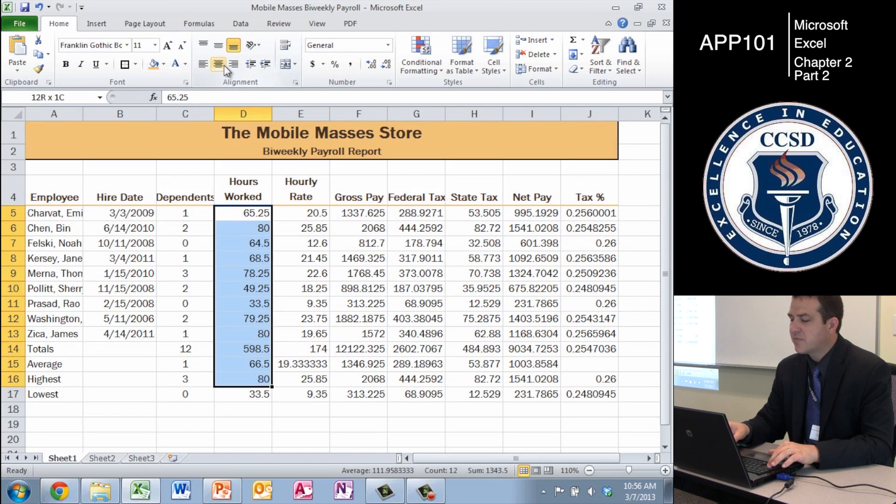
key(shift+Down)
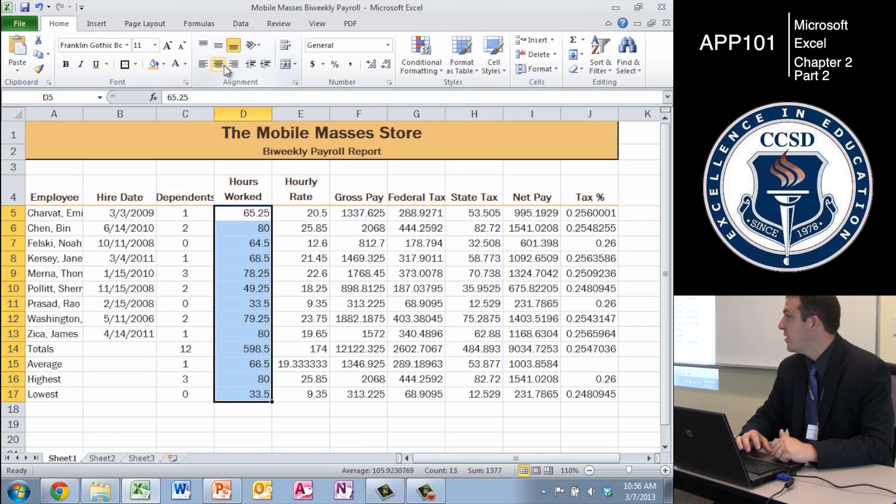
click(350, 65)
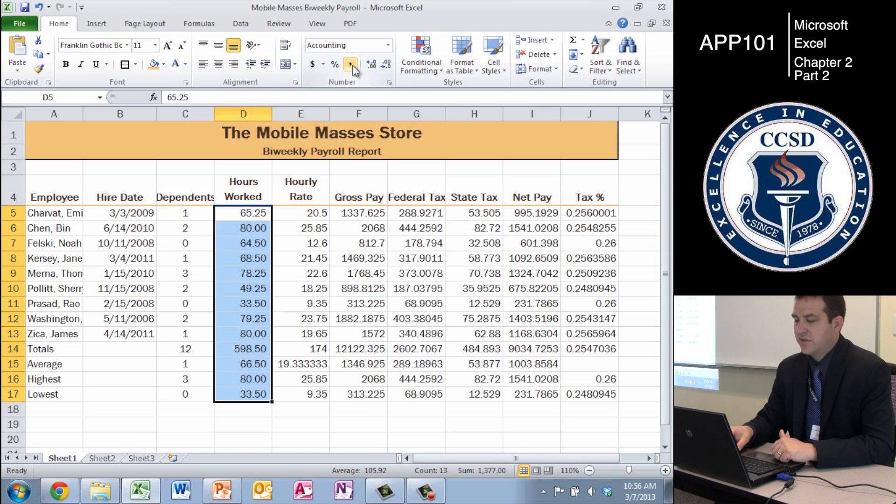
Step: Apply the comma number format to the Hourly Rate values in E5:E17
key(Right)
key(shift+Down)
key(shift+Down)
key(shift+Down)
key(shift+Down)
key(shift+Down)
key(shift+Down)
key(shift+Down)
key(shift+Down)
key(shift+Down)
key(shift+Down)
key(shift+Down)
key(shift+Down)
key(shift+Down)
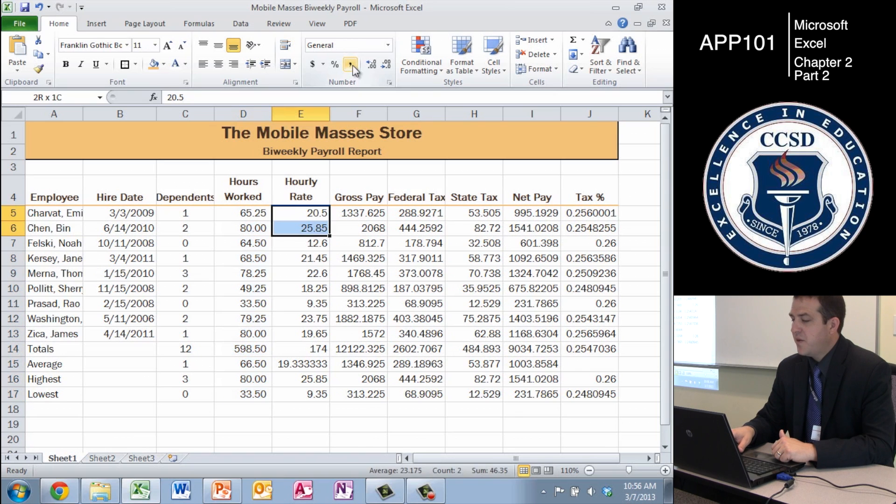
key(shift+Up)
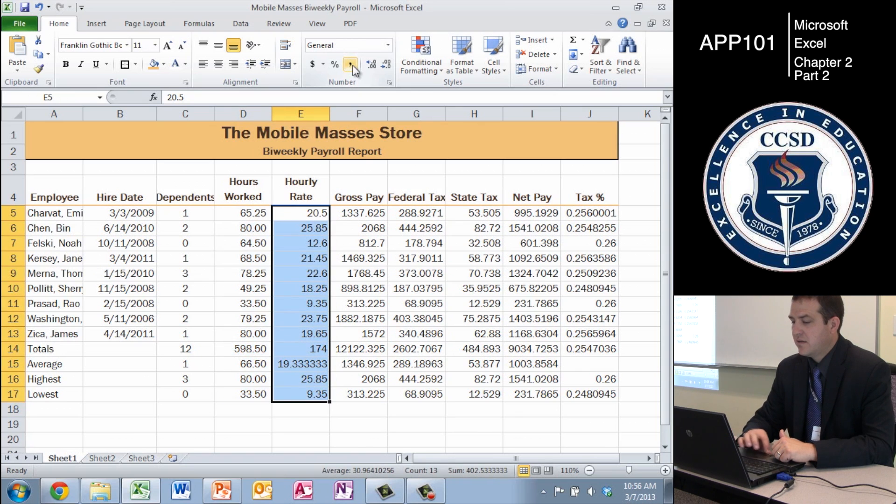
click(352, 65)
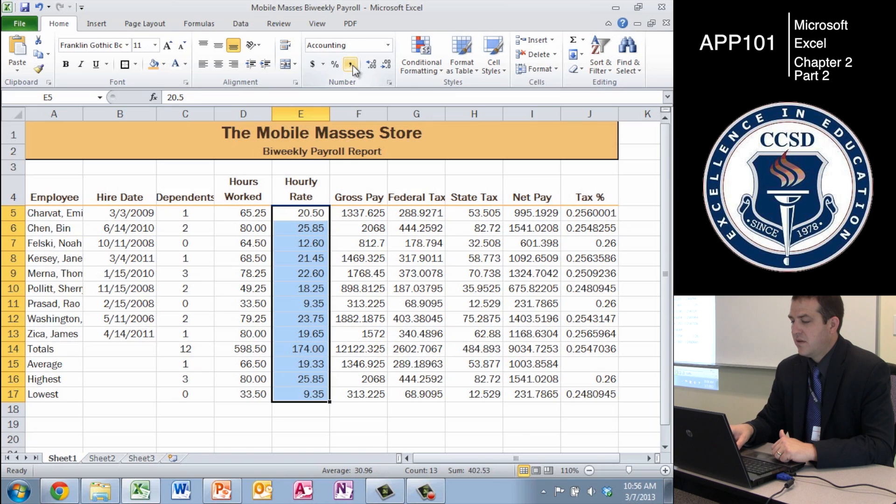
Step: Apply the comma number format to the Gross Pay, Federal Tax, State Tax and Net Pay values in F5:I17
key(Right)
key(shift+Right)
key(shift+Right)
key(shift+Right)
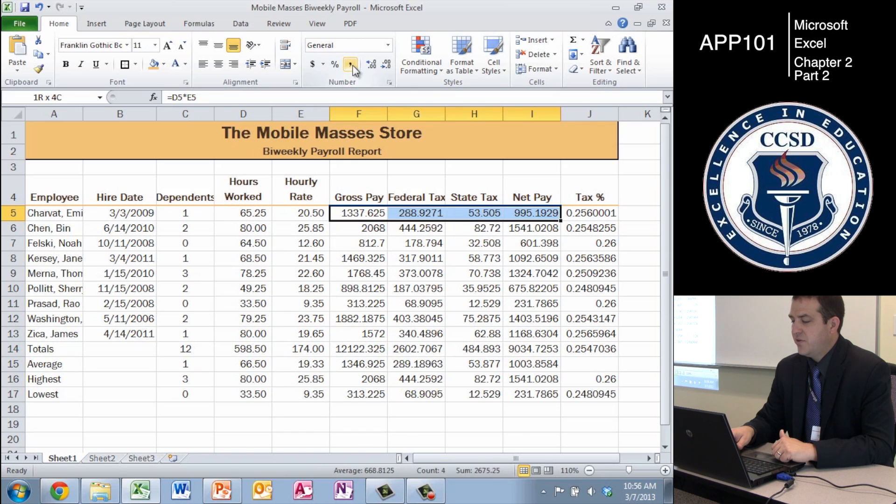
key(shift+Down)
key(shift+Down)
key(shift+Down)
key(shift+Down)
key(shift+Down)
key(shift+Down)
key(shift+Down)
key(shift+Down)
key(shift+Down)
key(shift+Down)
key(shift+Down)
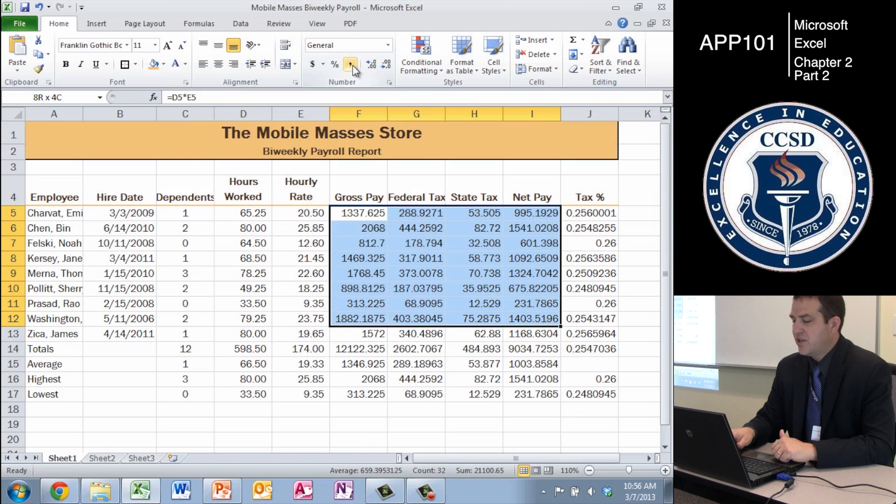
key(shift+Down)
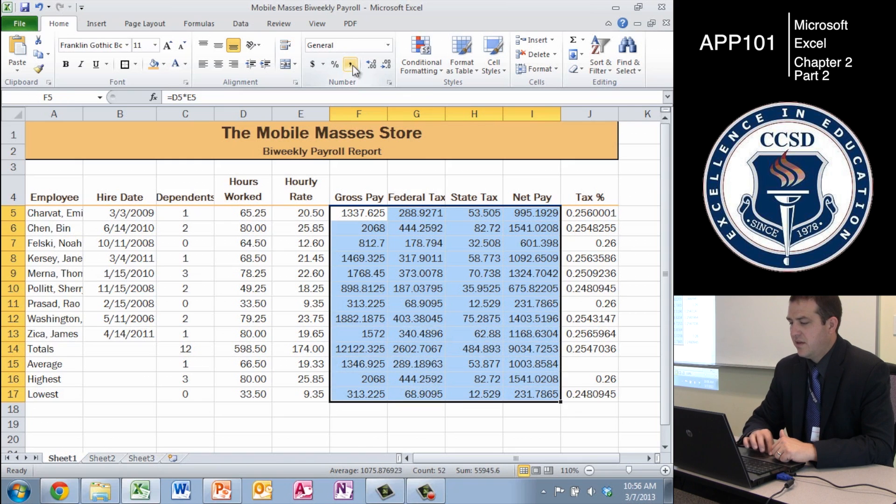
click(352, 67)
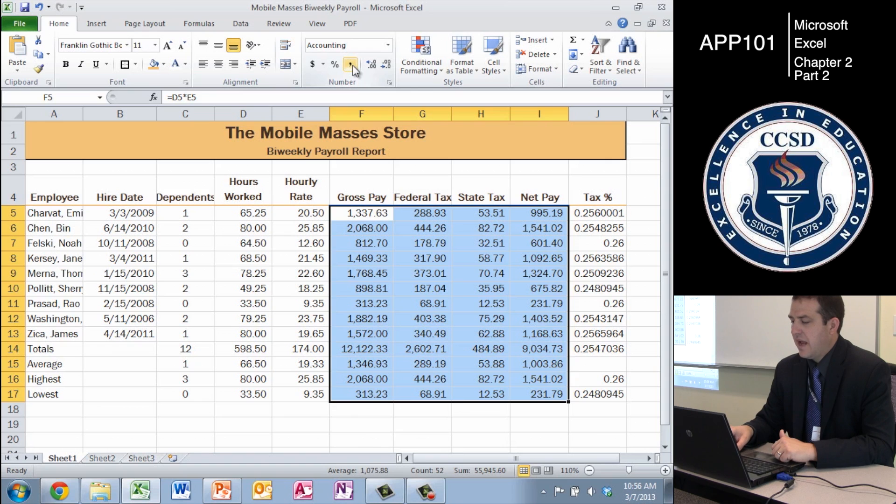
Step: Format the Tax % values in J5:J17 as percentages with two decimal places
key(Right)
key(Right)
key(Right)
key(Right)
key(shift+Down)
key(shift+Down)
key(shift+Down)
key(shift+Down)
key(shift+Down)
key(shift+Down)
key(shift+Down)
key(shift+Down)
key(shift+Down)
key(shift+Down)
key(shift+Down)
key(shift+Down)
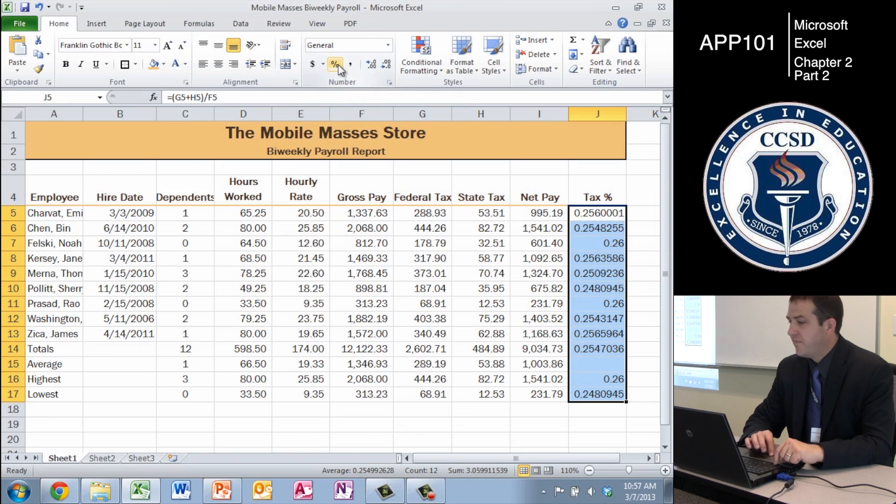
click(338, 68)
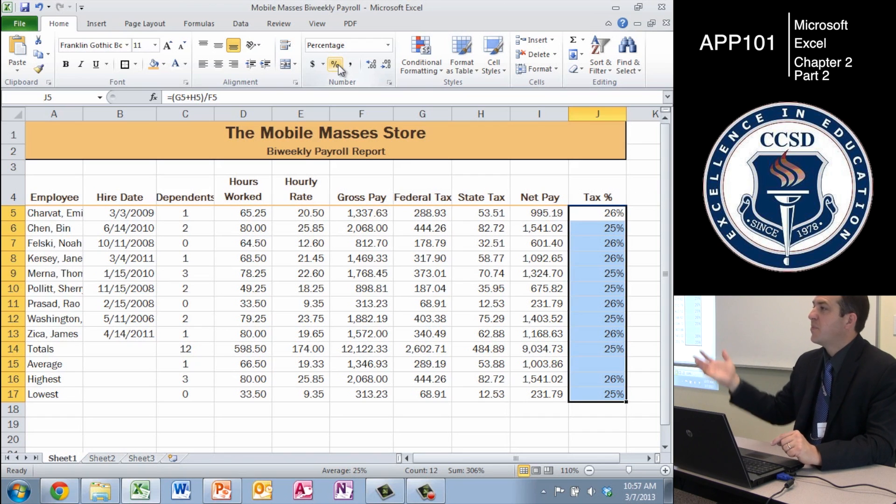
click(370, 67)
click(369, 67)
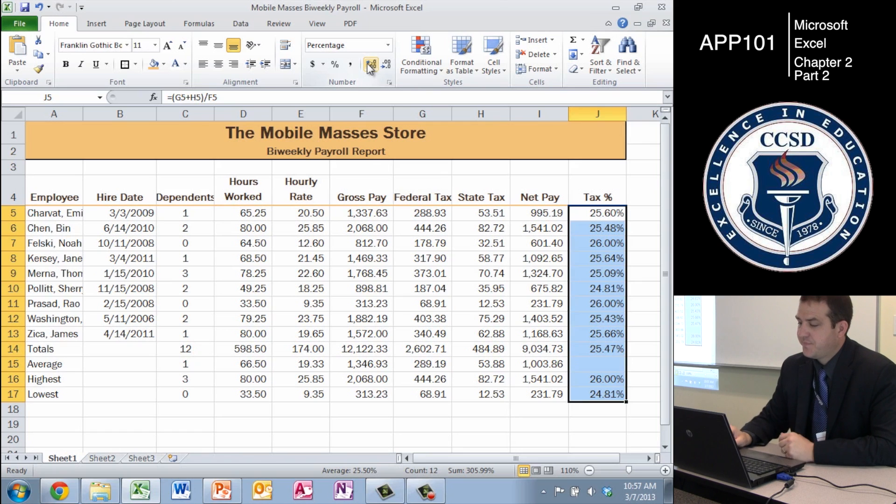
Step: Apply the dollar accounting format to the first employee's Gross Pay through Net Pay values in F5:I5
key(Left)
key(Left)
key(Left)
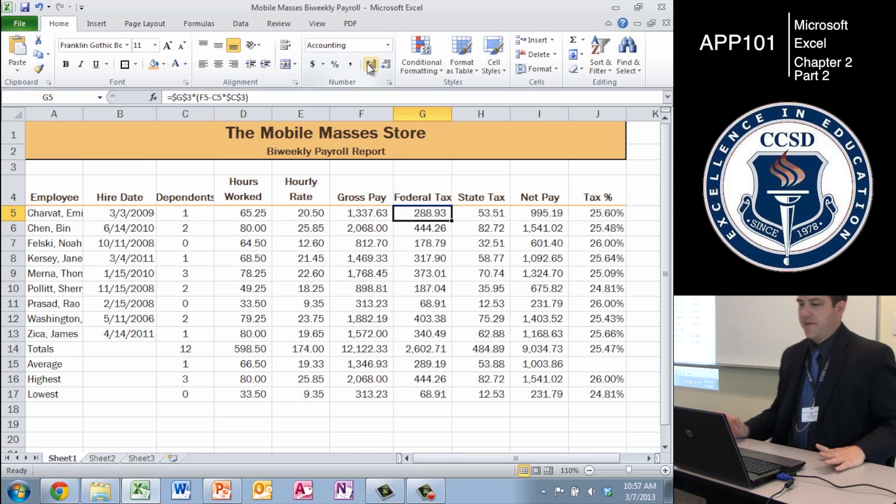
key(Left)
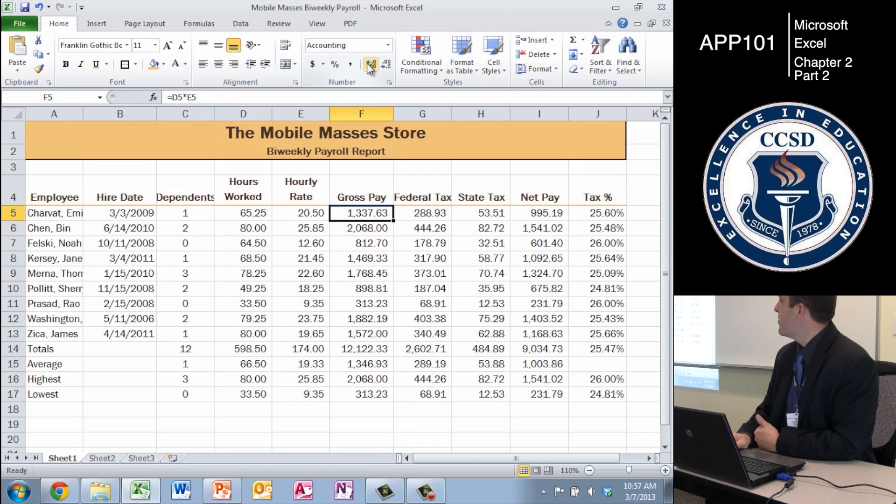
key(shift+Right)
key(shift+Right)
key(shift+Right)
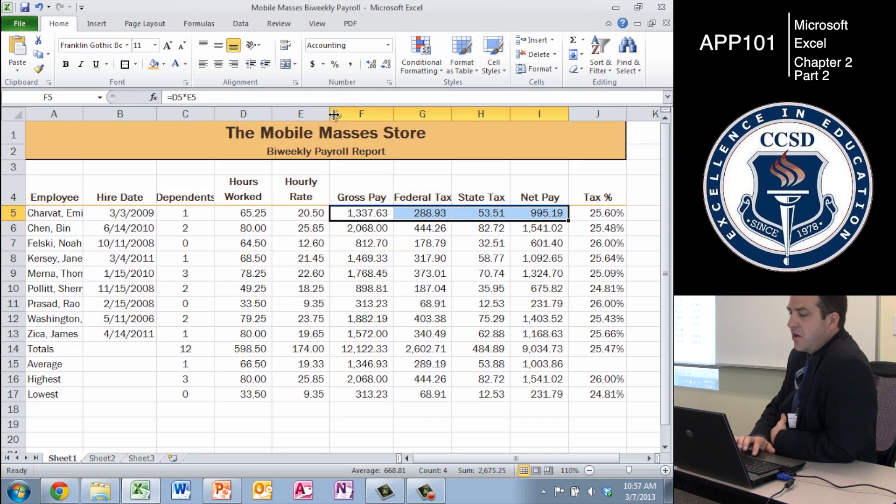
click(312, 65)
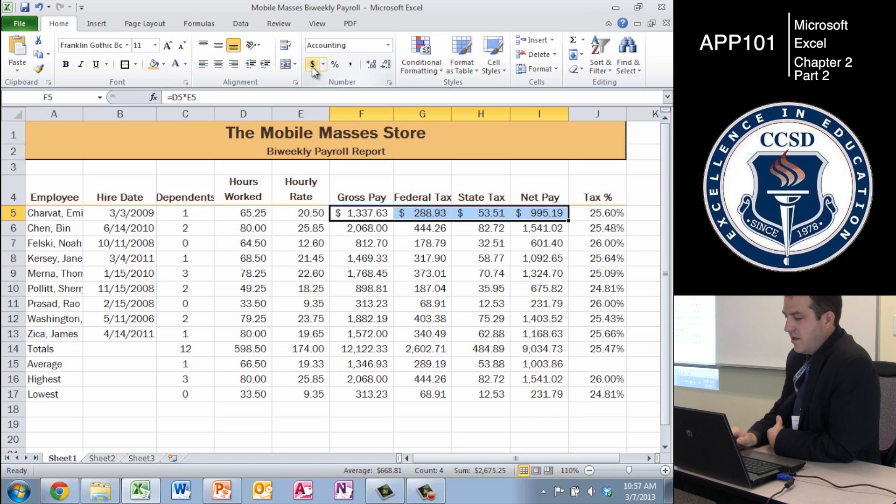
Step: Apply the dollar accounting format to the first employee's Hourly Rate in E5
key(Left)
click(312, 68)
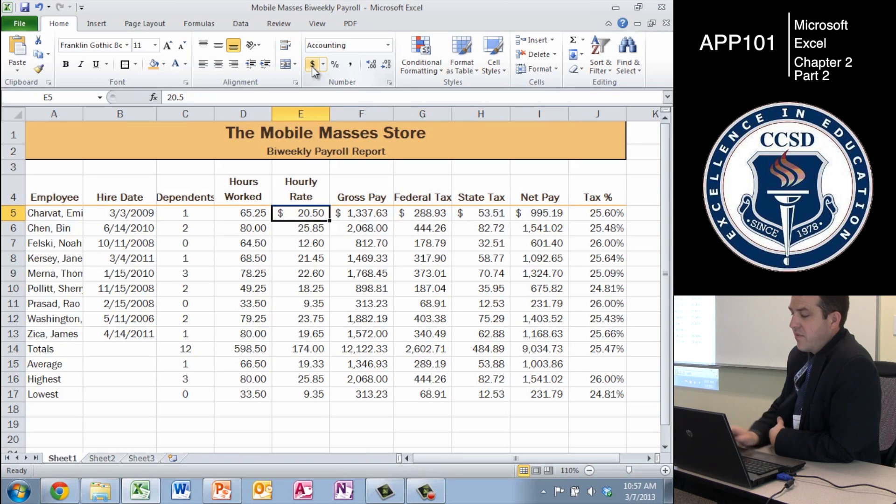
key(Down)
key(Up)
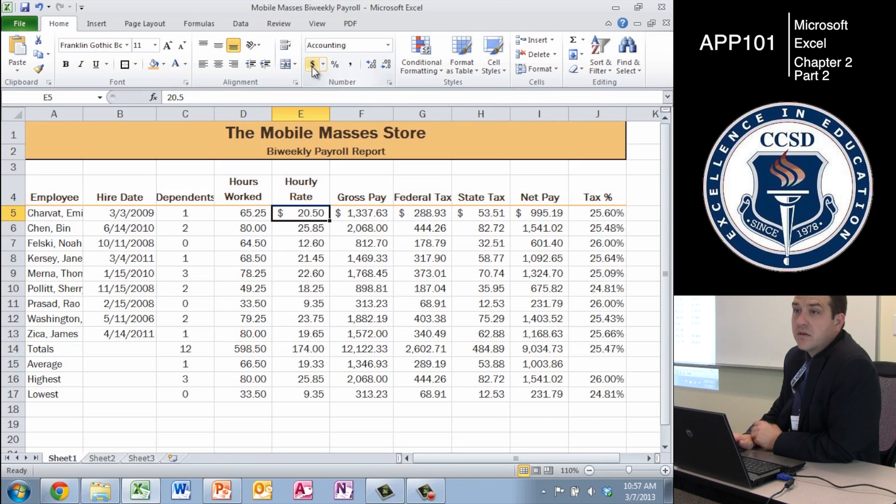
key(Left)
key(Right)
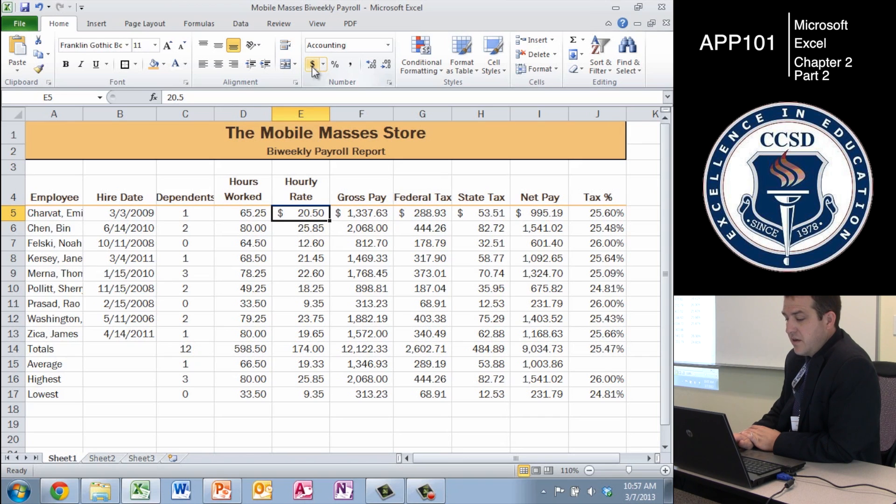
Step: Apply the Total cell style to the Totals row in A14:J14
key(Down)
key(Down)
key(Down)
key(Down)
key(Down)
key(Down)
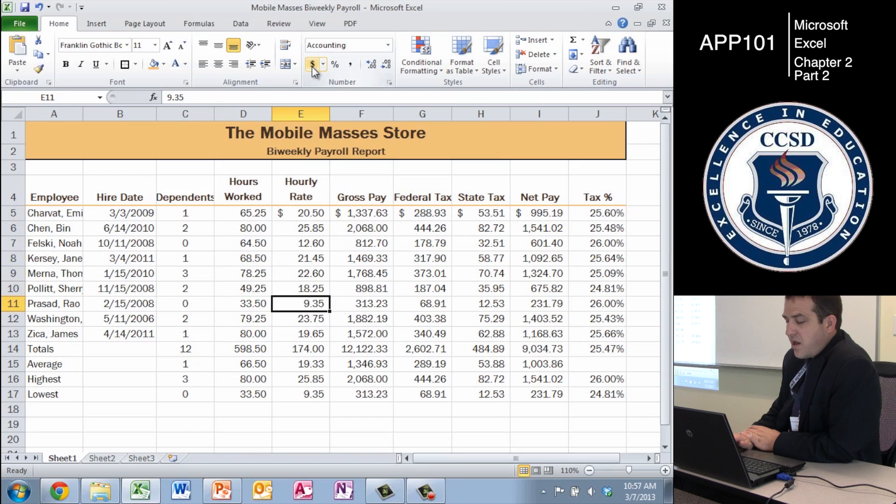
key(Down)
key(Down)
key(Down)
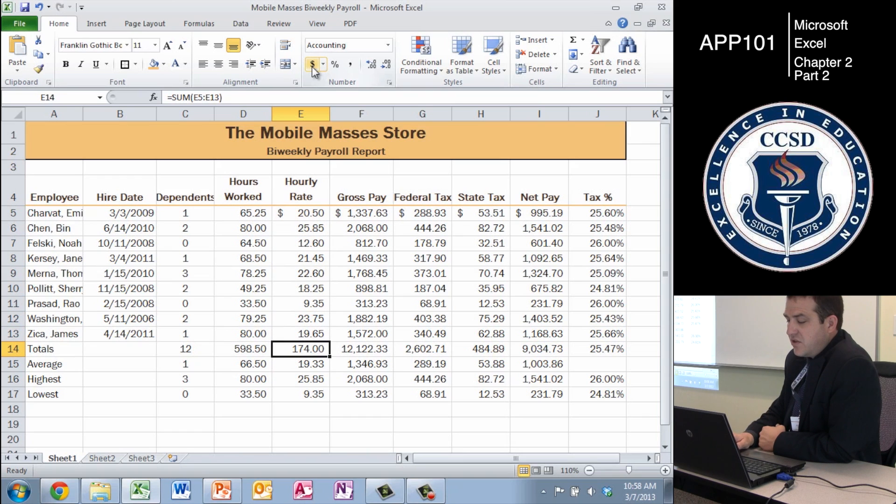
key(Left)
key(Left)
key(Left)
key(Left)
key(shift+Right)
key(shift+Right)
key(shift+Right)
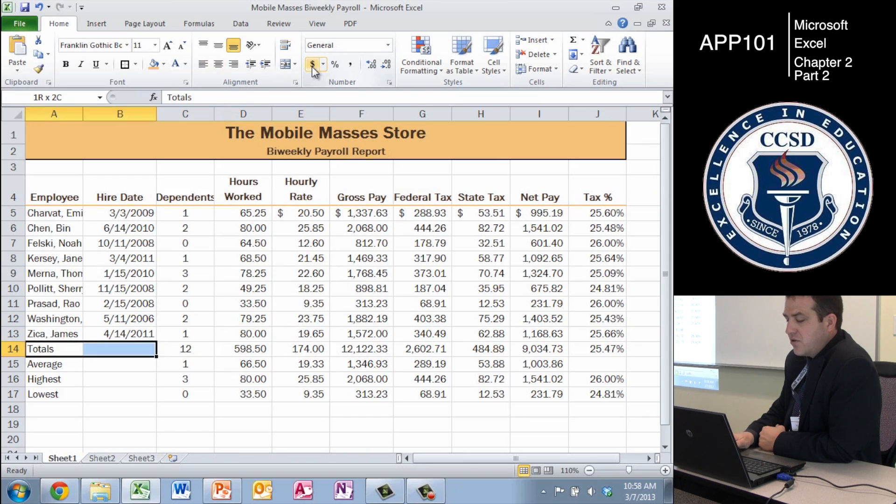
key(shift+Right)
key(shift+Right)
key(shift+Right)
key(shift+Right)
key(shift+Right)
key(shift+Right)
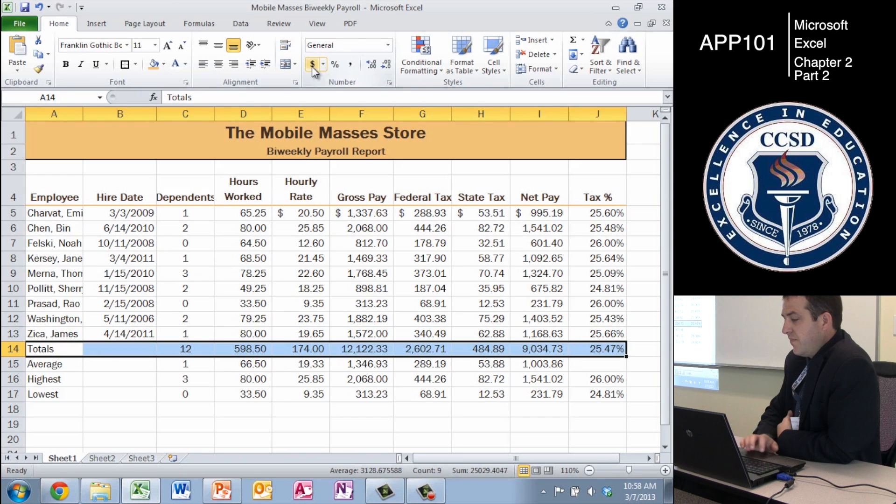
click(492, 57)
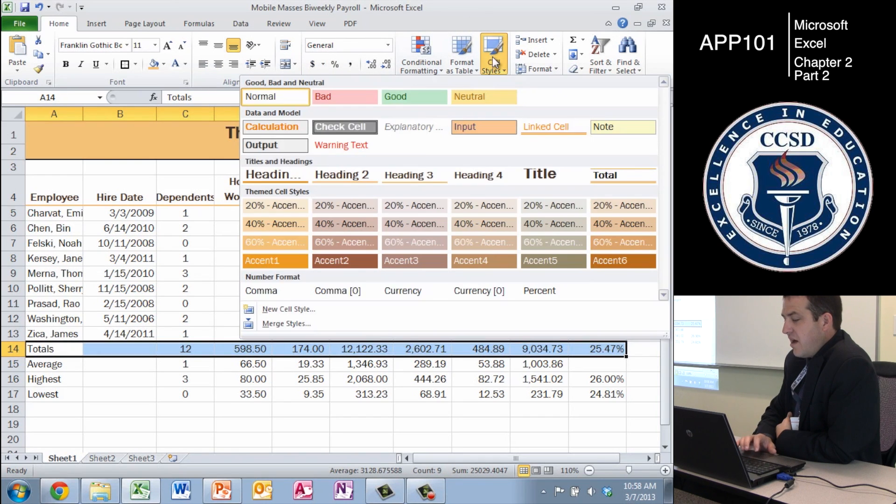
click(614, 185)
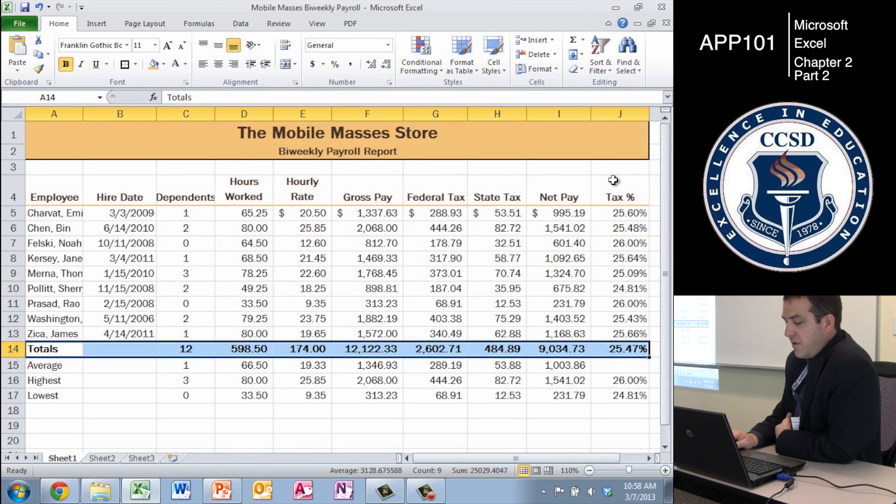
Step: Apply the dollar accounting format to the Hourly Rate through Net Pay totals in E14:I14
key(Down)
key(Right)
key(Right)
key(Right)
key(Right)
key(Up)
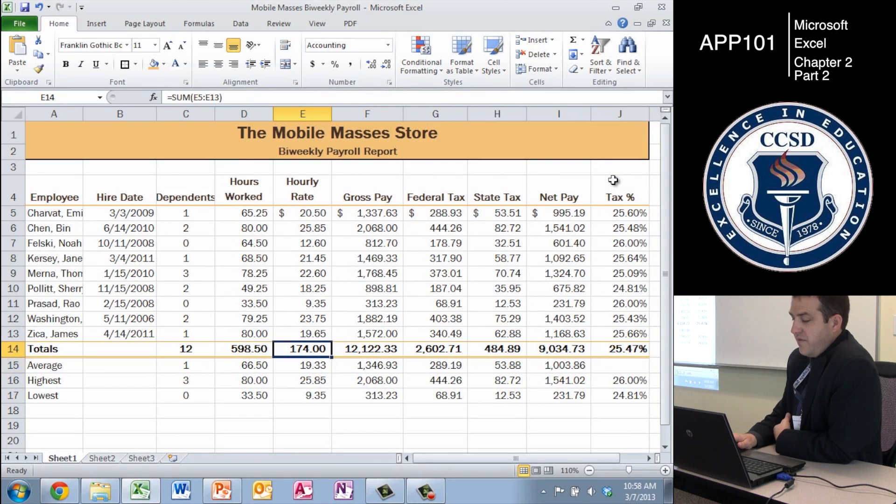
key(shift+Right)
key(shift+Right)
key(shift+Right)
key(shift+Right)
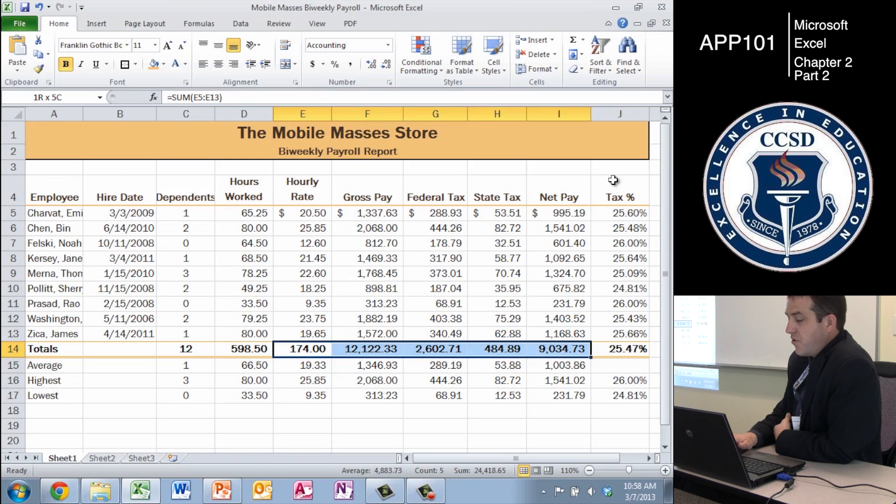
click(312, 65)
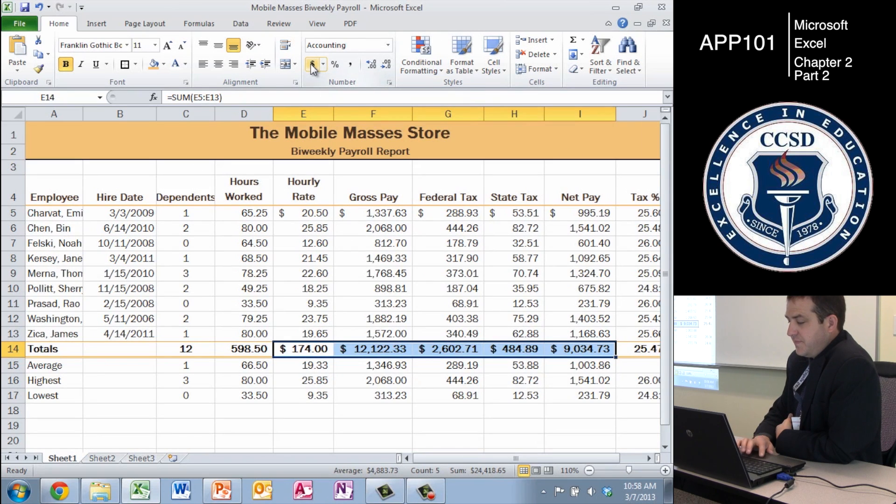
Step: Apply the dollar accounting format to the Average, Highest and Lowest rows in E15:I17
click(589, 471)
key(Left)
key(Down)
key(Left)
key(Down)
key(Left)
key(Down)
key(Left)
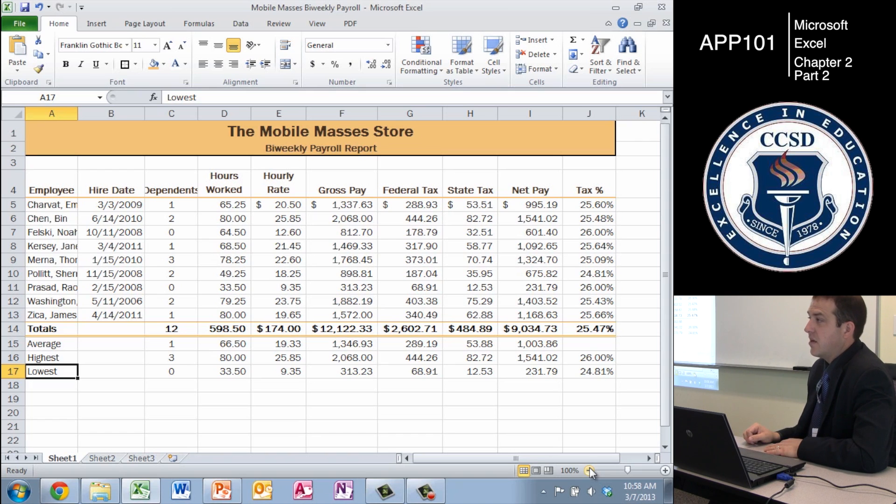
key(Right)
key(Right)
key(Right)
key(Right)
key(Up)
key(Up)
key(shift+Right)
key(shift+Down)
key(shift+Right)
key(shift+Right)
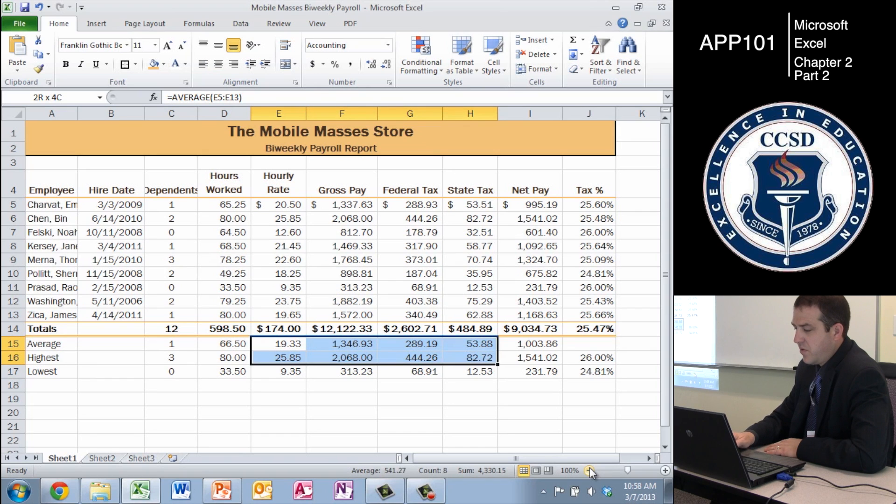
key(shift+Right)
key(shift+Down)
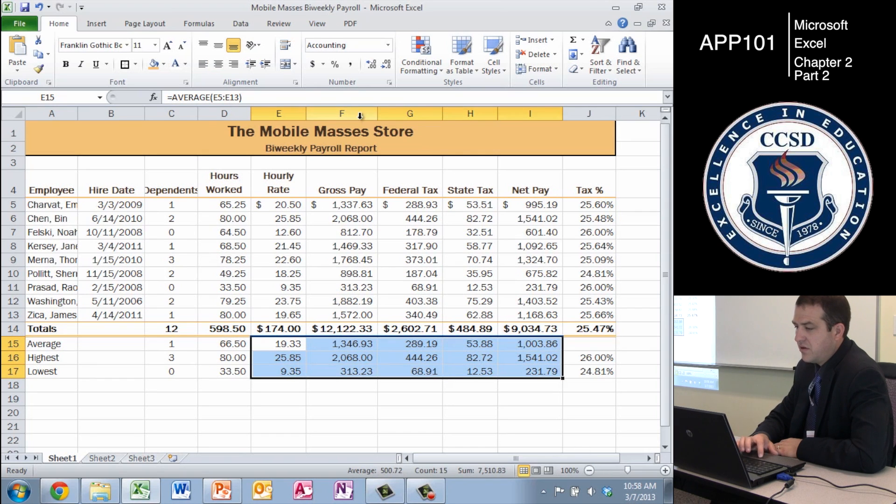
click(313, 66)
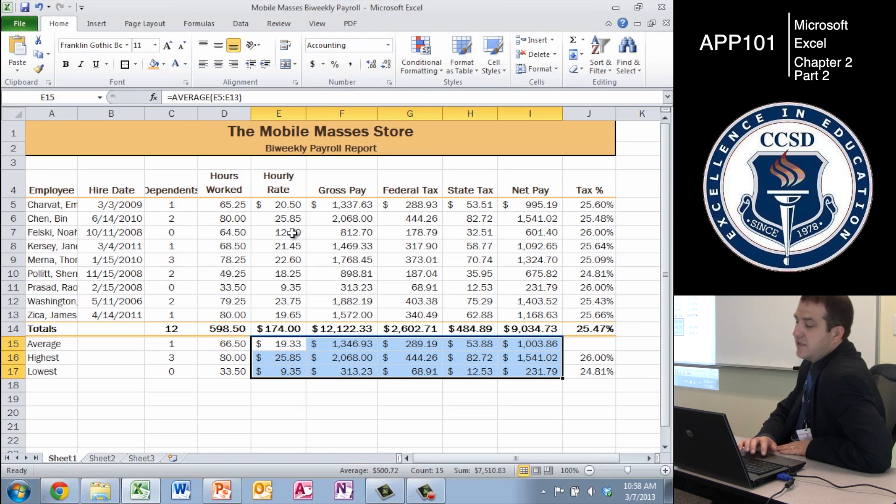
Step: Review the Accounting, General and Number format options for E6:I13, including how negative numbers are displayed, without applying any change
drag(284, 220, 530, 316)
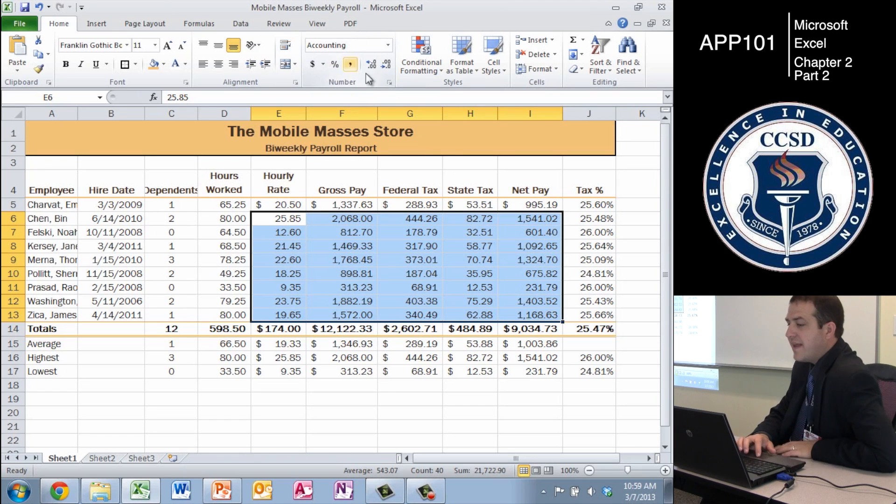
click(389, 83)
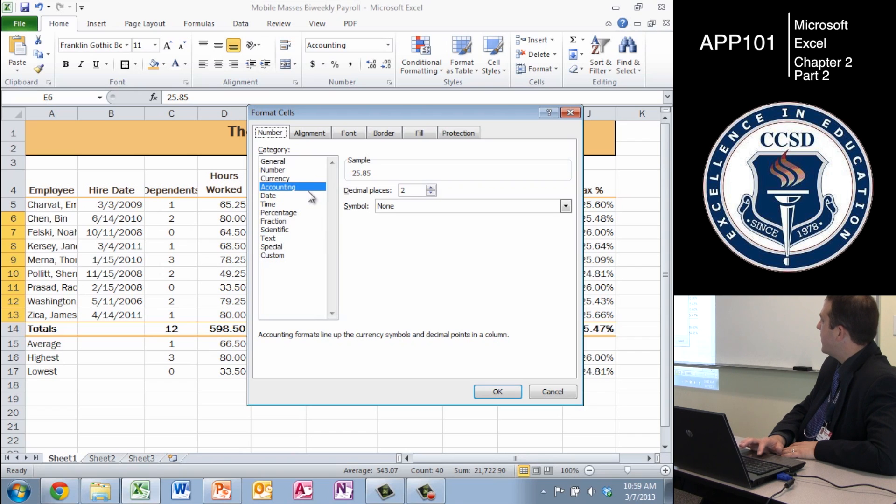
click(281, 162)
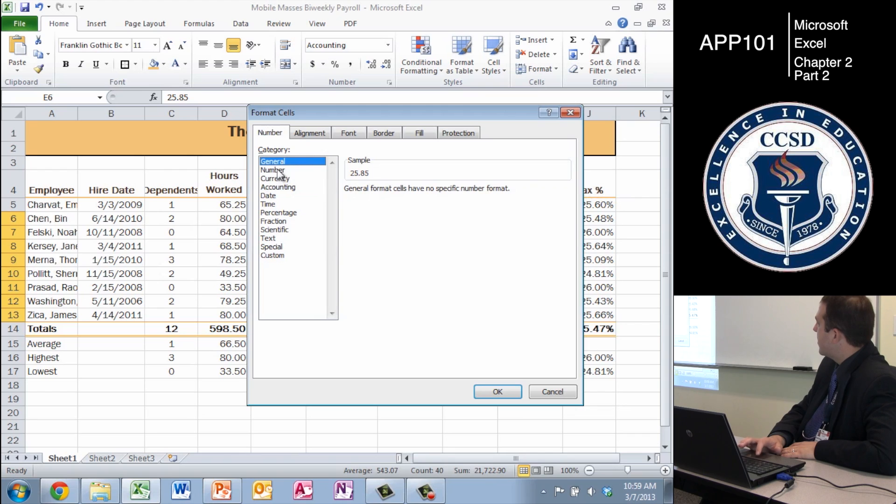
click(279, 171)
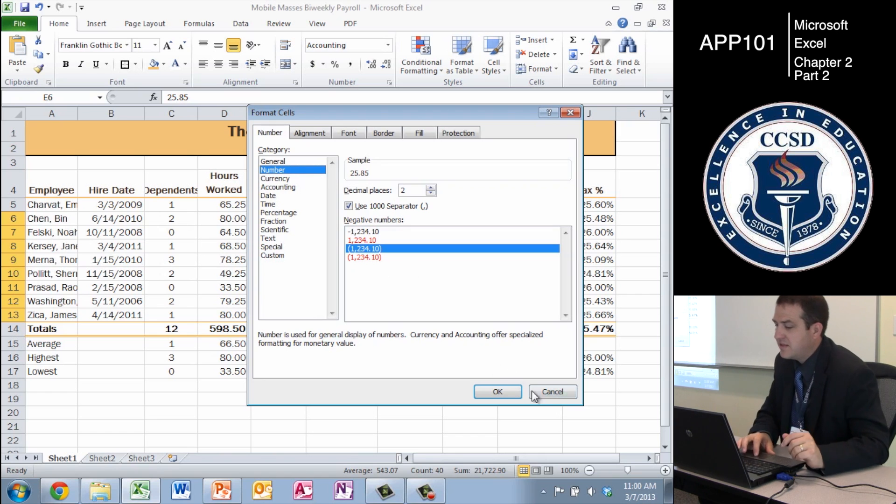
click(544, 394)
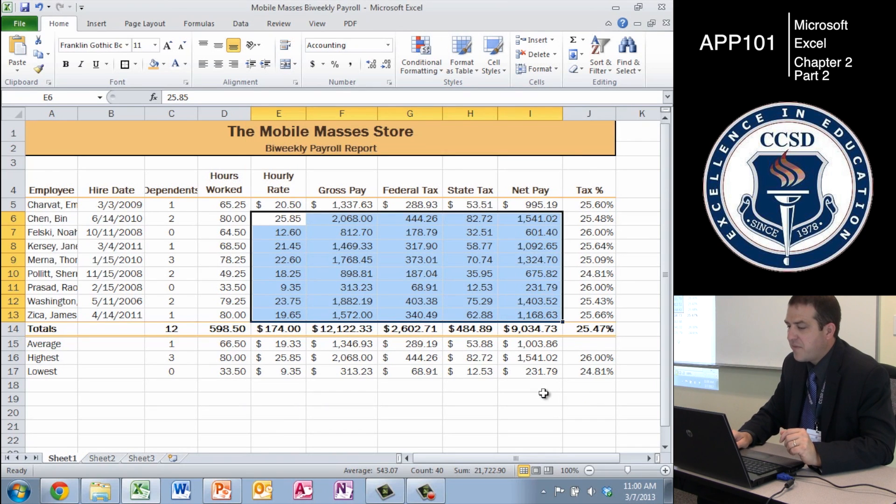
Step: Enter -17 as the Hourly Rate in E8 to test how negative values are formatted
key(Down)
key(Down)
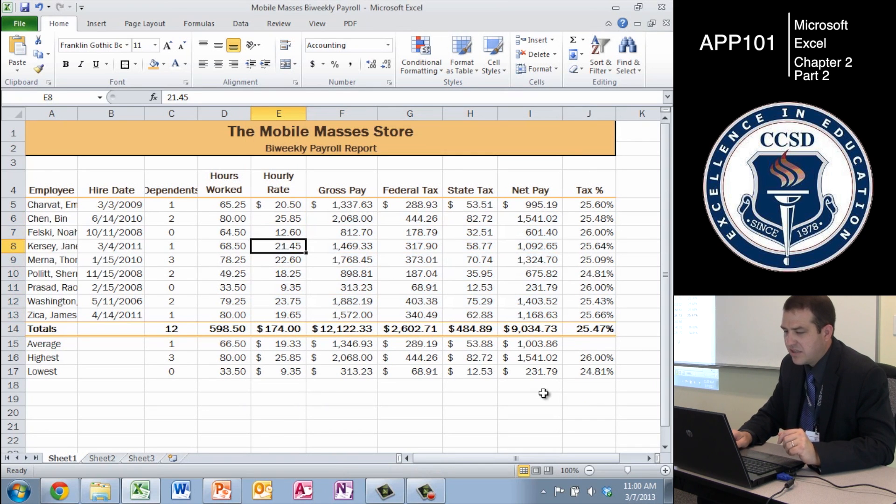
text(-17)
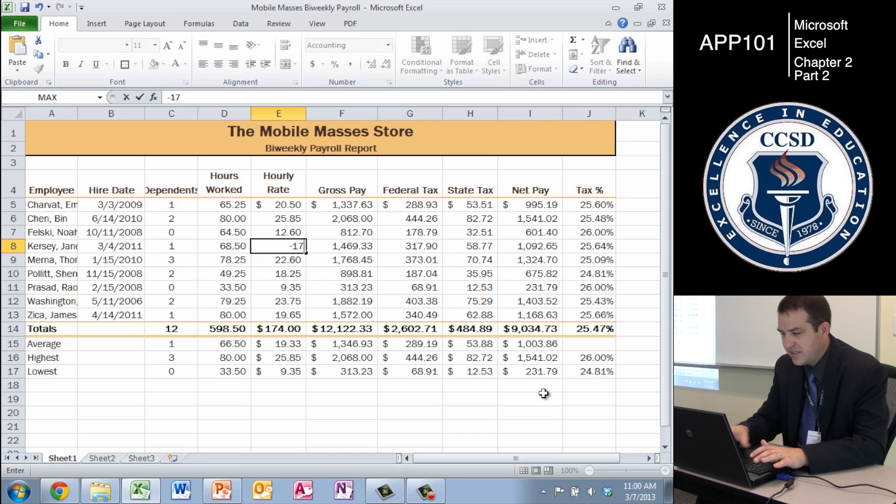
key(Return)
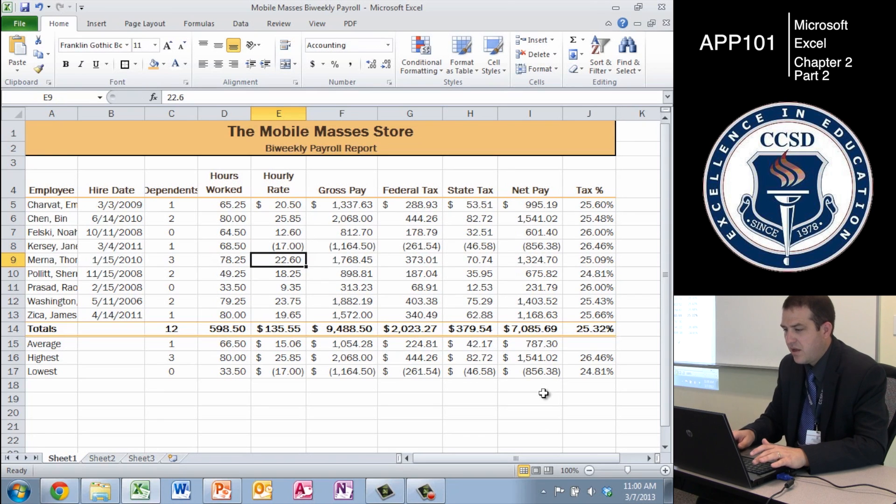
Step: Check the negative amounts across row 8, and undo the test Hourly Rate entry in E8
key(Up)
key(Right)
key(Right)
key(Right)
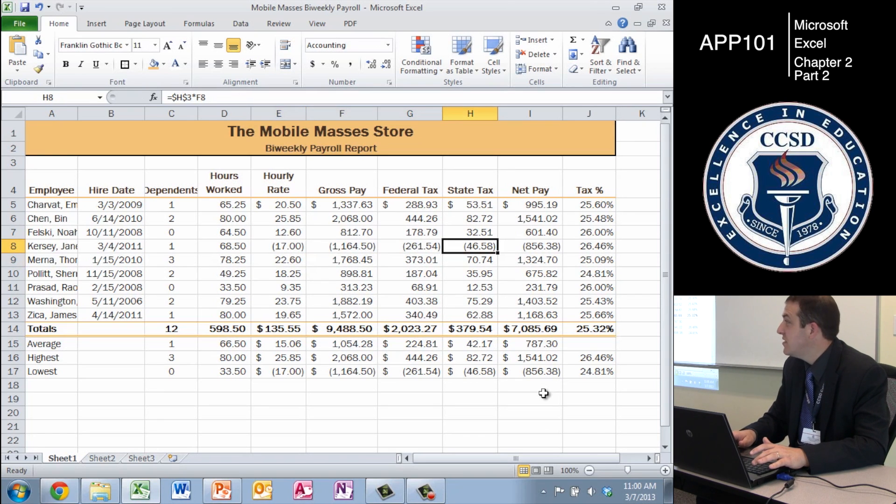
key(Right)
key(ctrl+z)
Step: Examine how the accounting format places the dollar signs in the Average, Highest and Lowest rows, E15:I17
key(Down)
key(Down)
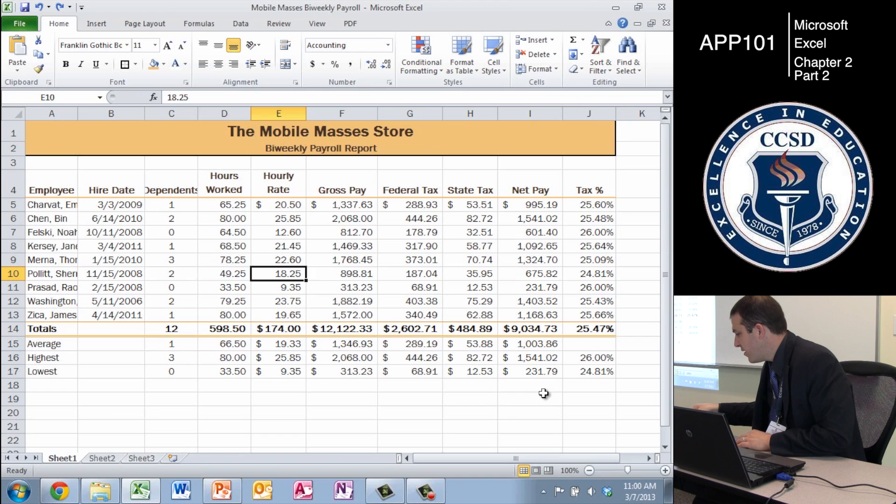
key(Down)
key(Down)
key(Down)
key(Down)
key(Down)
key(shift+Right)
key(shift+Right)
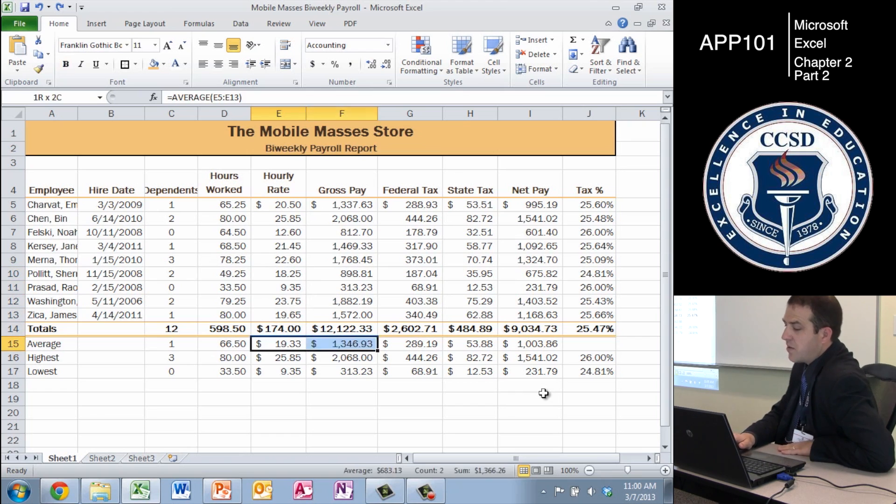
key(shift+Right)
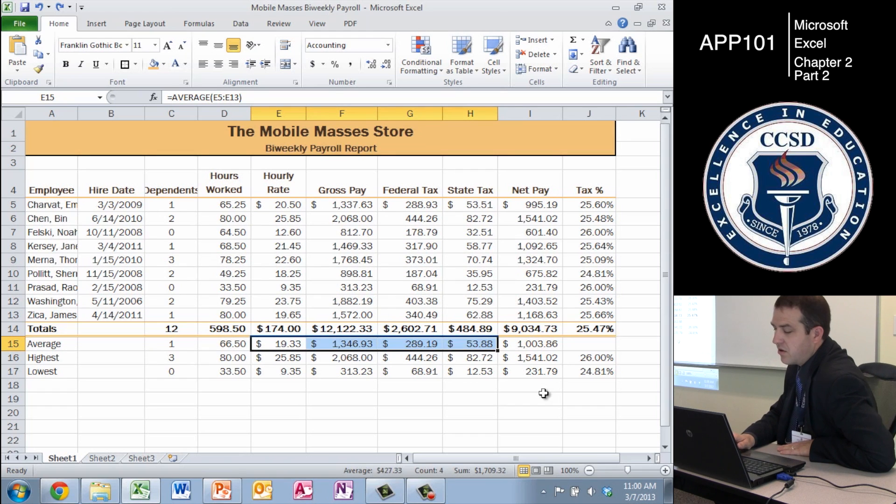
key(Left)
key(Right)
key(Down)
key(Down)
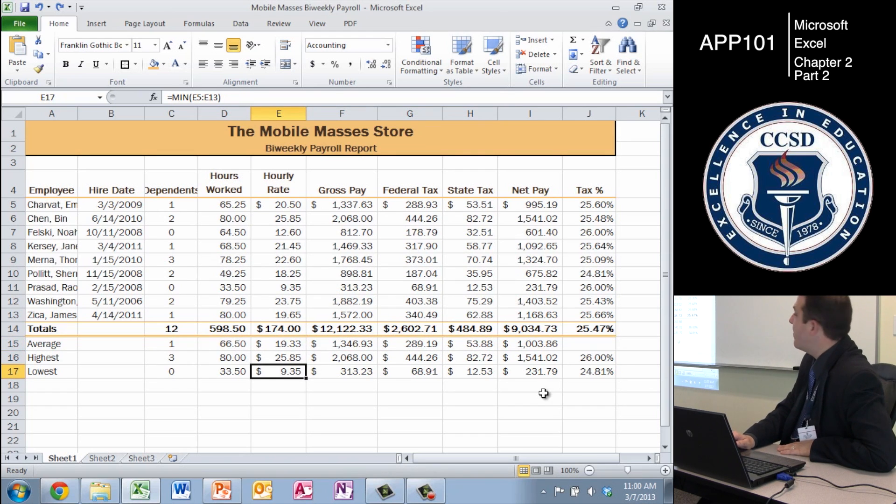
key(Up)
key(Up)
key(Right)
key(Right)
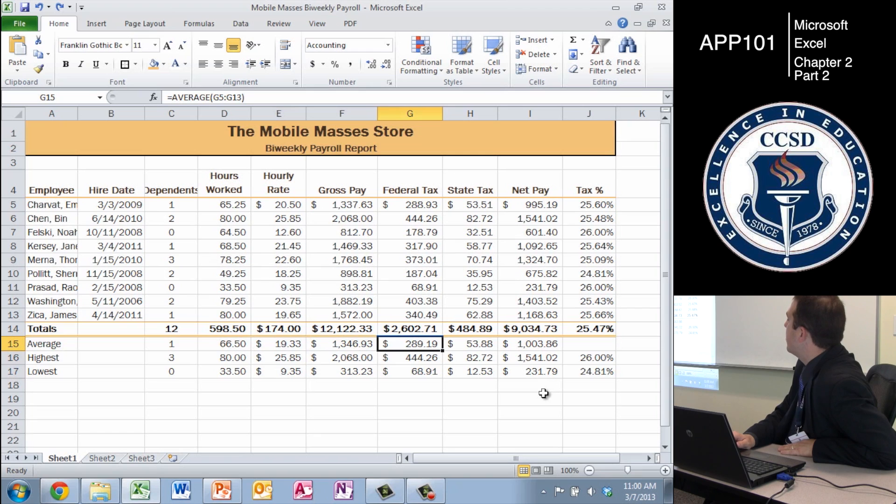
key(Left)
key(Left)
key(Left)
key(Right)
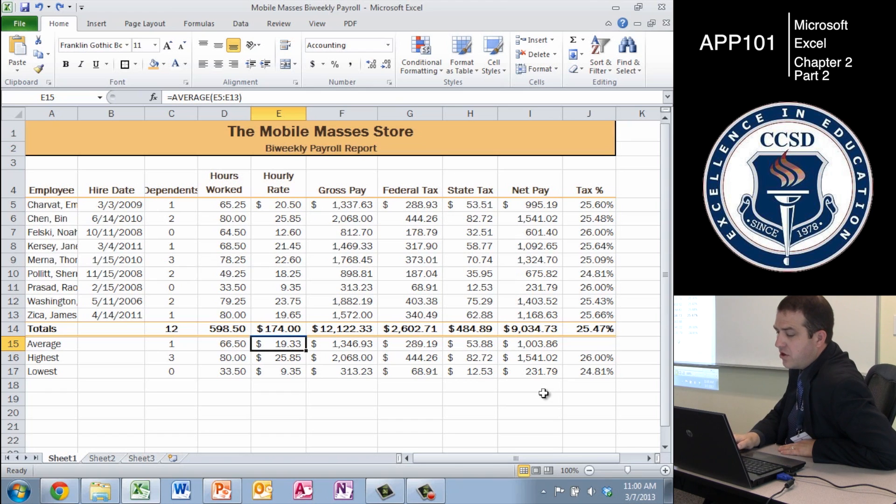
Step: Apply the Currency number format to the Average, Highest and Lowest values in E15:I17
key(shift+Right)
key(shift+Right)
key(shift+Right)
key(shift+Right)
key(shift+Down)
key(shift+Down)
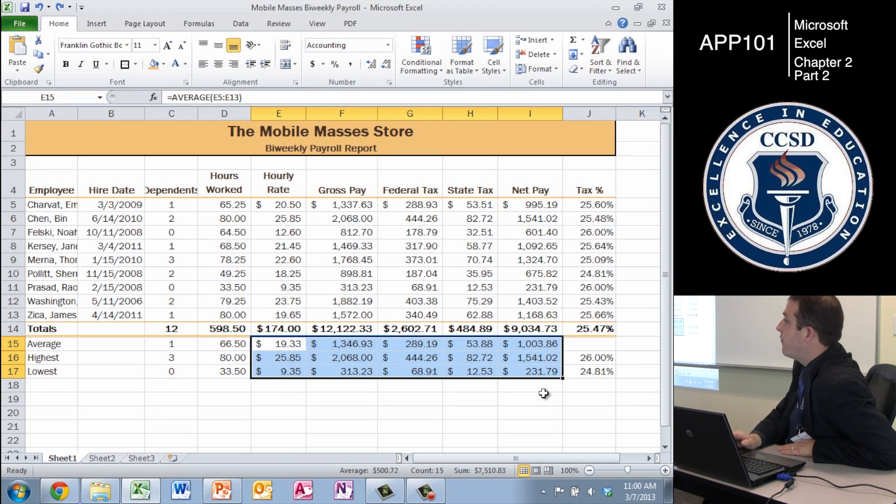
click(387, 46)
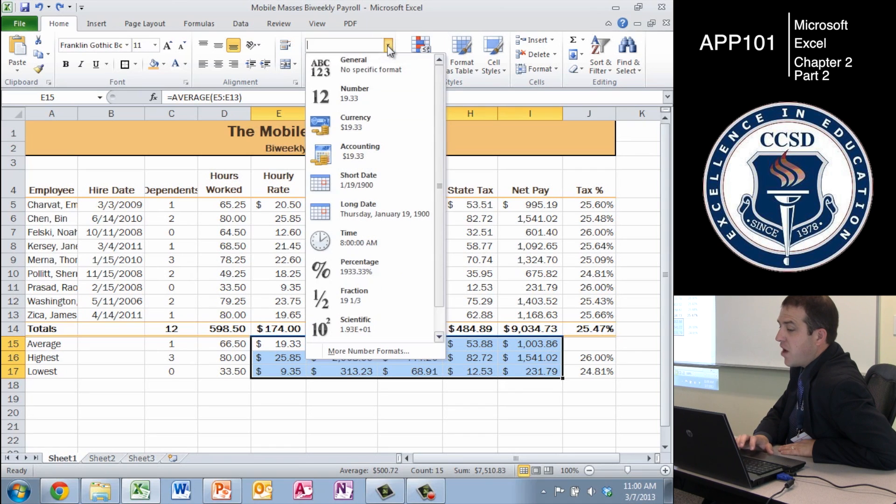
click(360, 132)
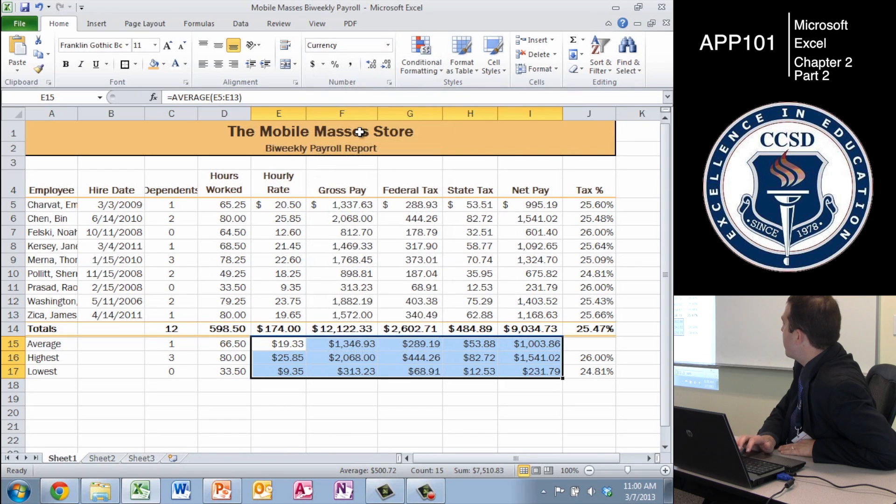
Step: Examine the dollar sign placement in the Currency-formatted cells from Hourly Rate through Net Pay in rows 15 to 17
key(Down)
key(Up)
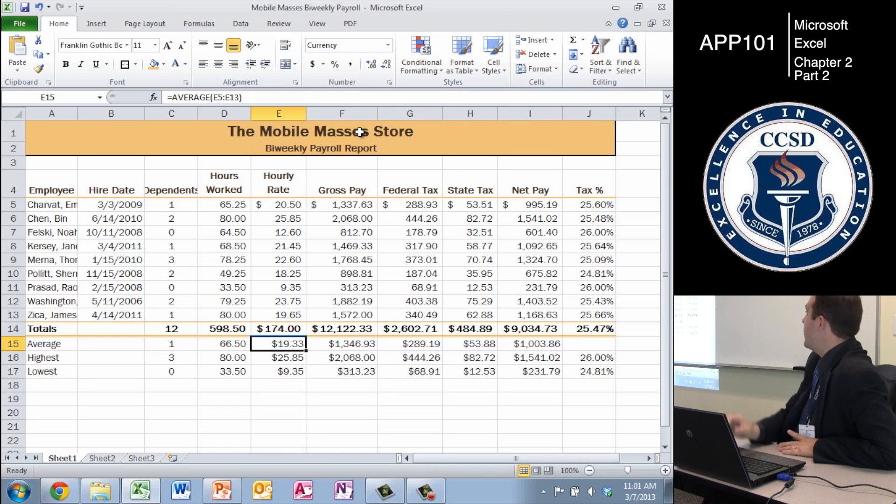
key(Down)
key(Down)
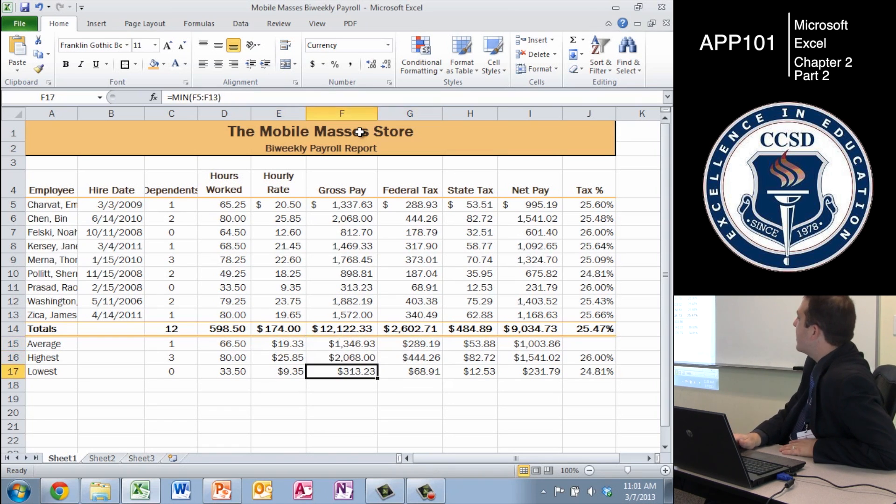
key(Up)
key(Up)
key(Right)
key(Right)
key(Right)
key(Right)
key(Down)
key(Down)
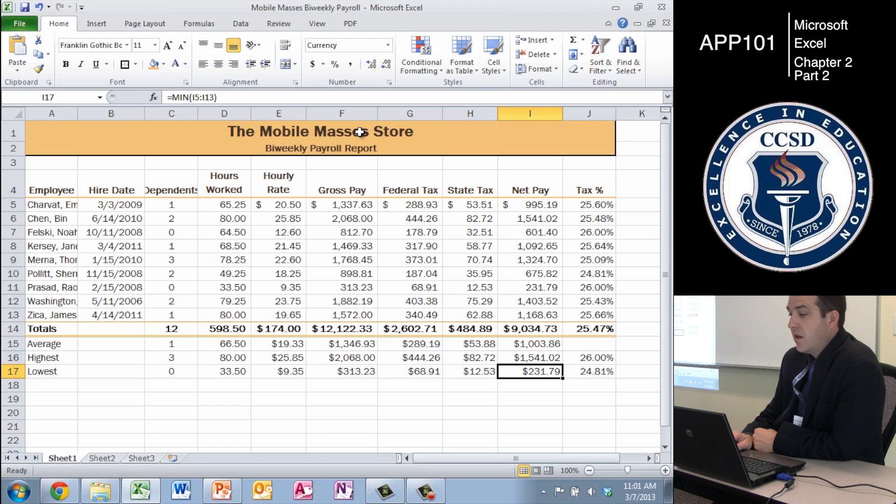
Step: Define a new conditional formatting rule for Hours Worked in D5:D13 that formats only cells with values greater than or equal to 70
click(220, 312)
key(shift+Up)
key(shift+Up)
key(shift+Up)
key(shift+Up)
key(shift+Up)
key(shift+Up)
key(shift+Up)
key(shift+Up)
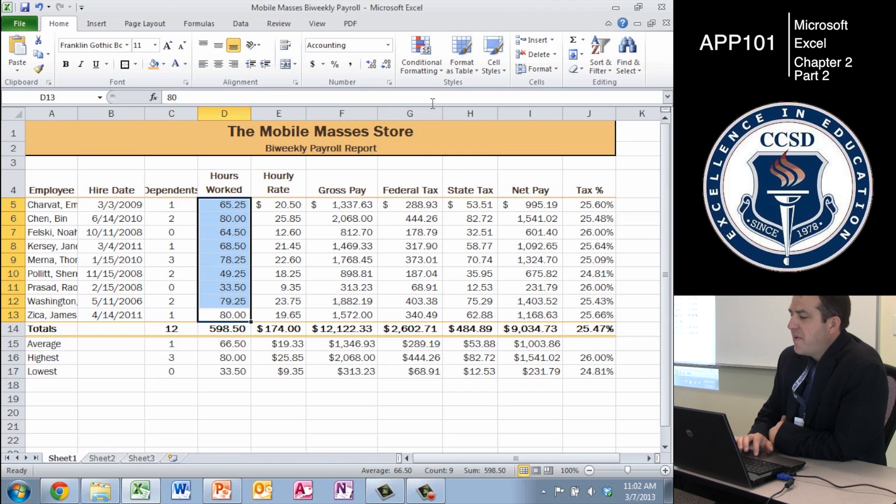
click(434, 70)
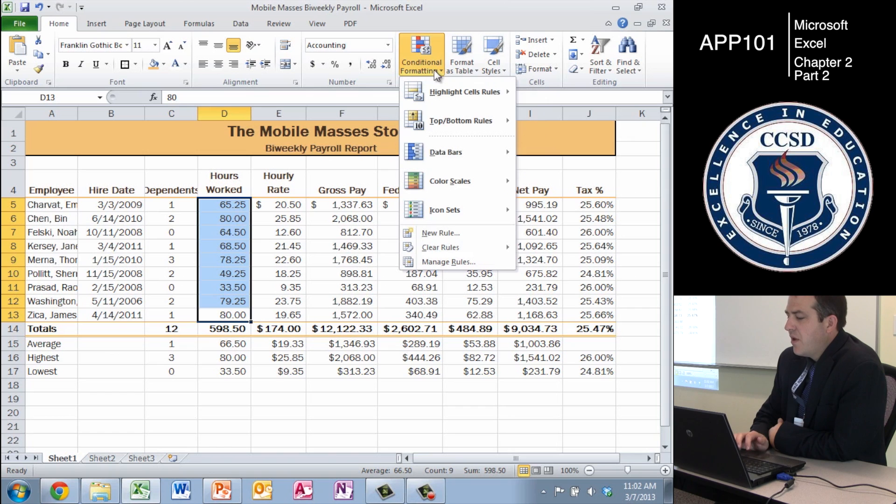
mouse_move(429, 210)
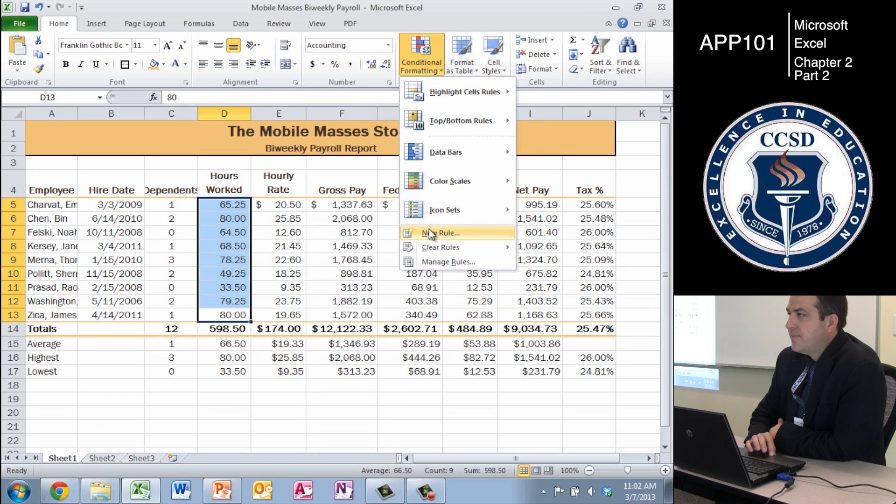
click(430, 233)
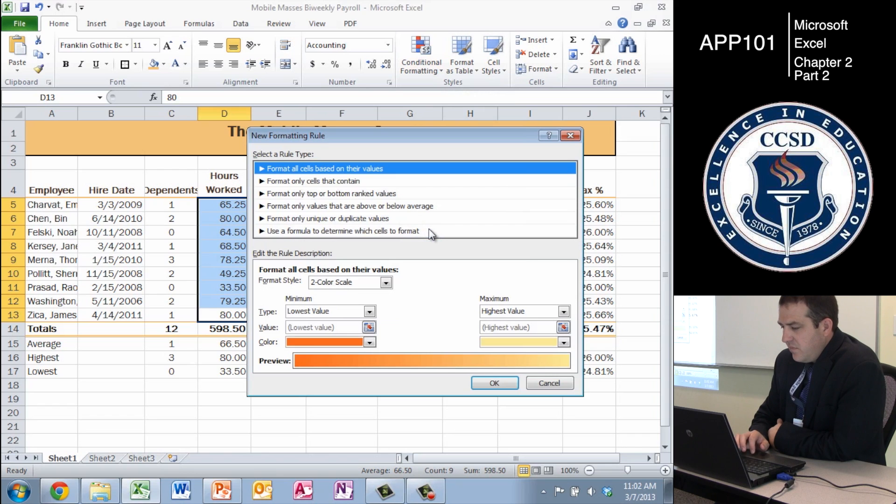
click(338, 182)
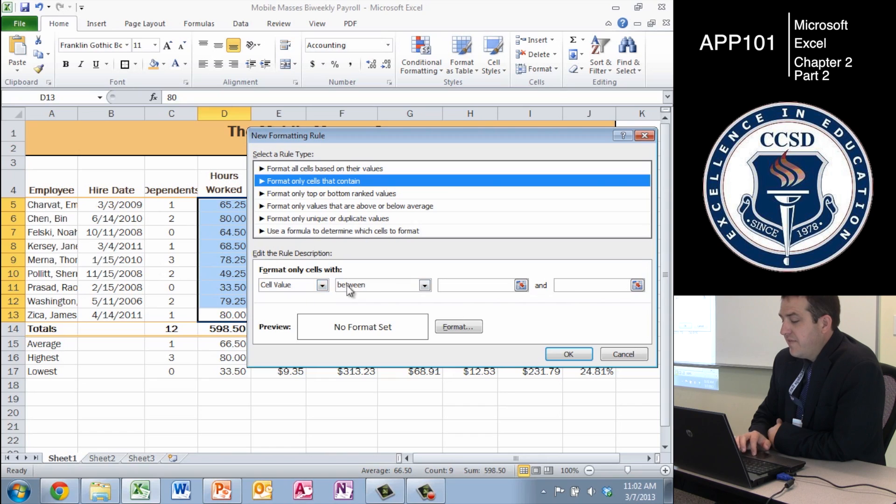
click(424, 286)
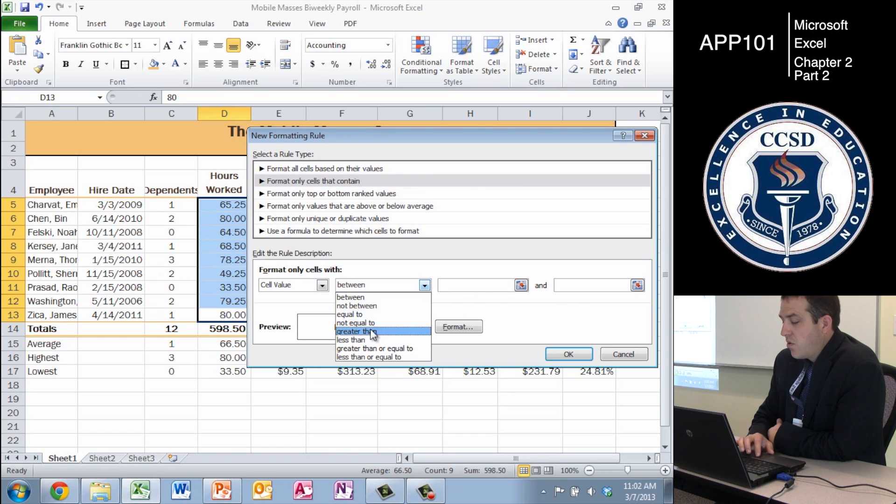
click(386, 350)
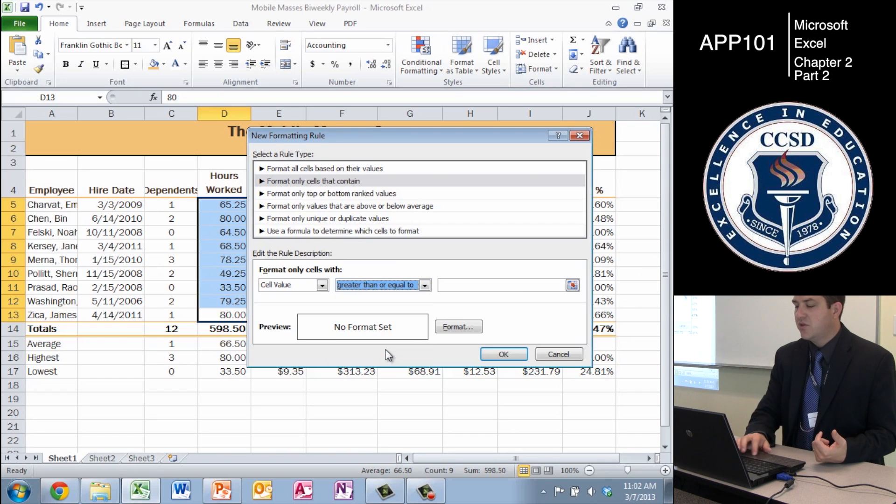
click(510, 285)
text(70)
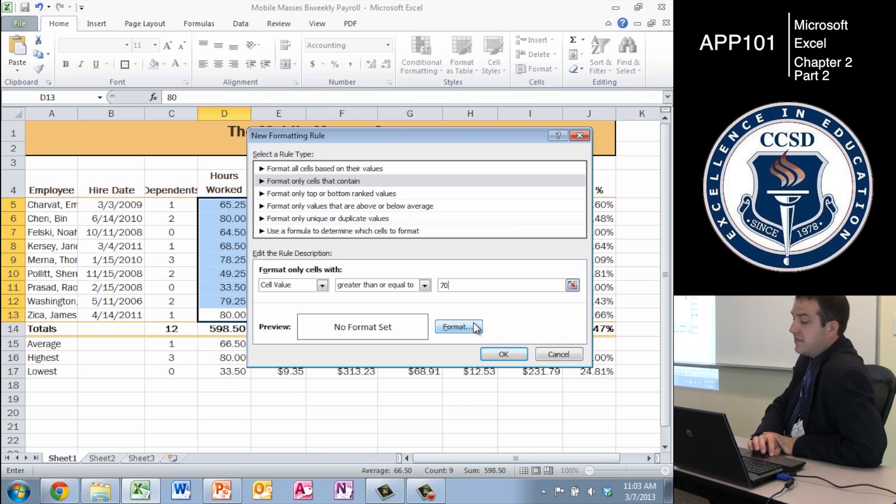
Step: Give the rule a bold white font with a blue fill, and apply it to the Hours Worked cells
click(449, 329)
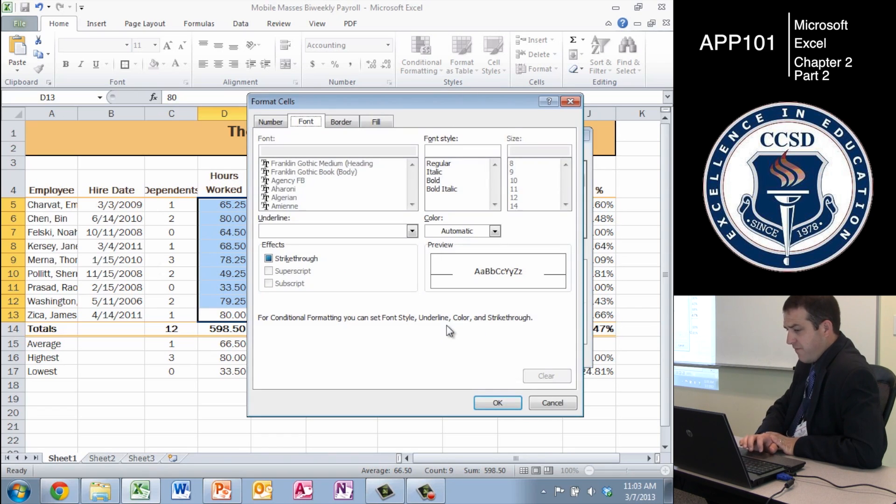
click(438, 181)
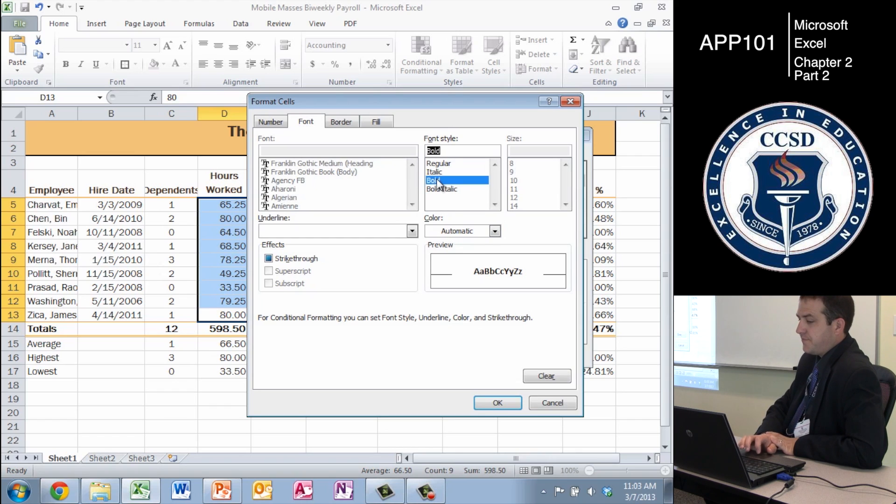
click(377, 123)
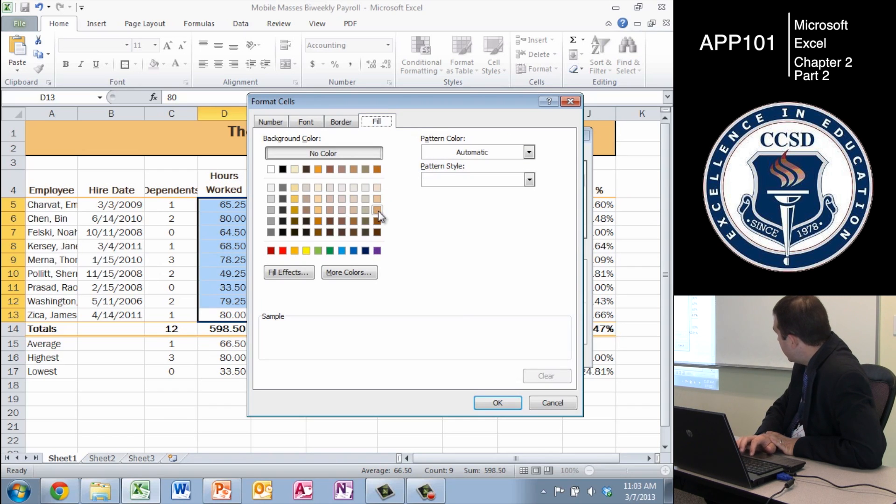
click(294, 252)
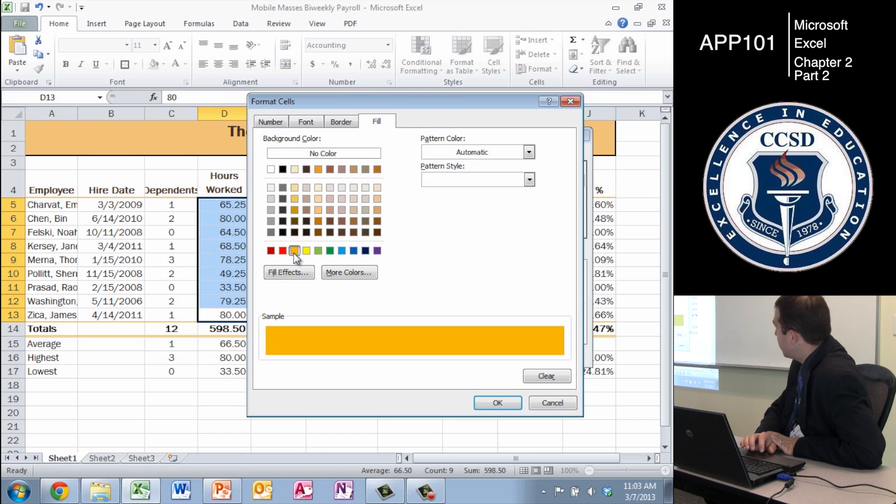
click(345, 250)
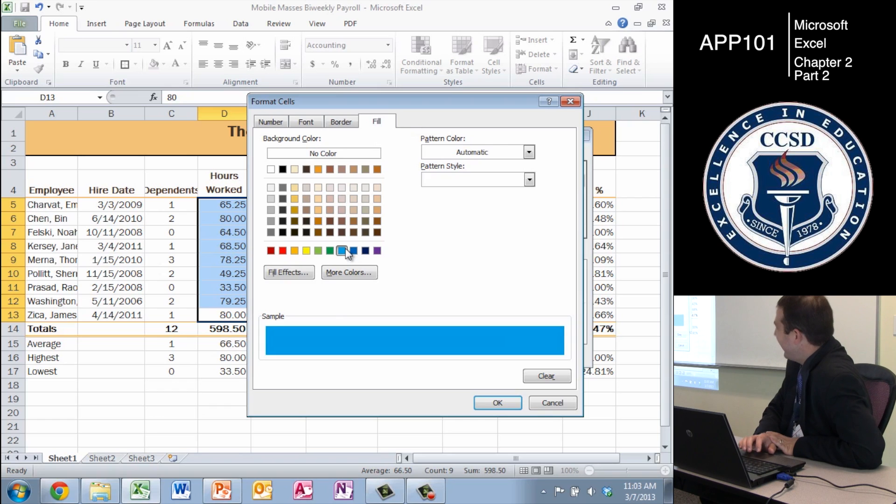
click(319, 125)
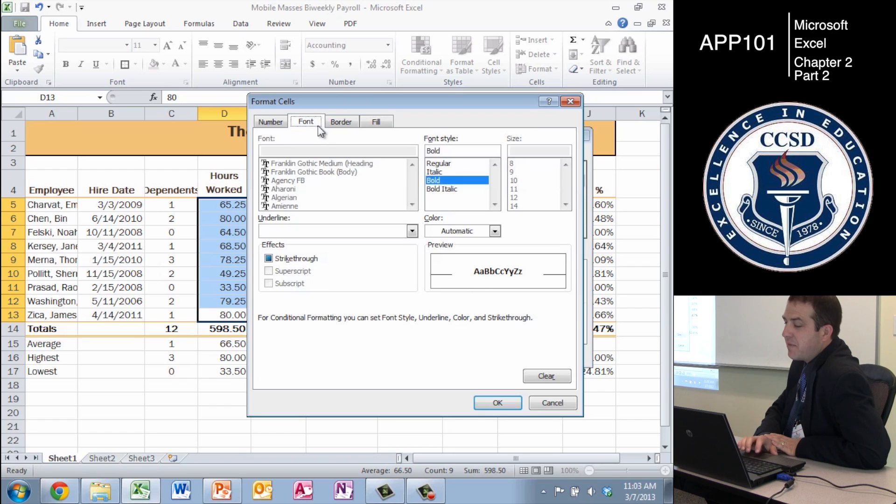
click(495, 232)
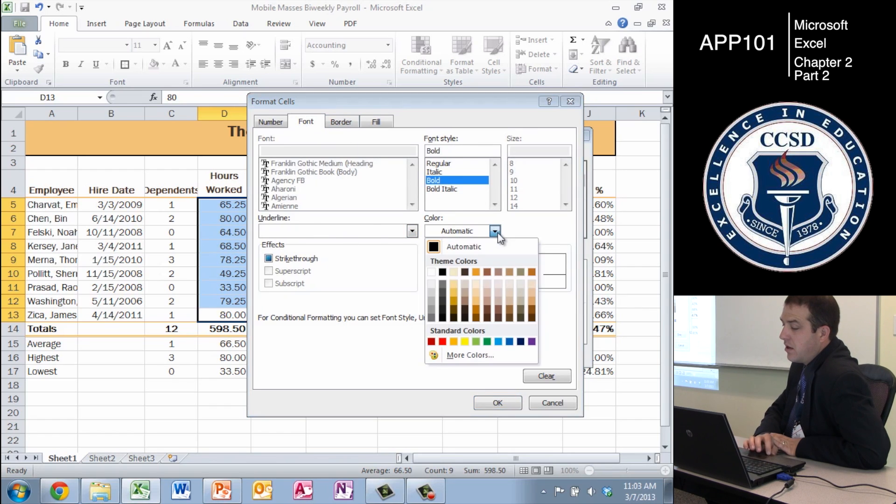
click(430, 280)
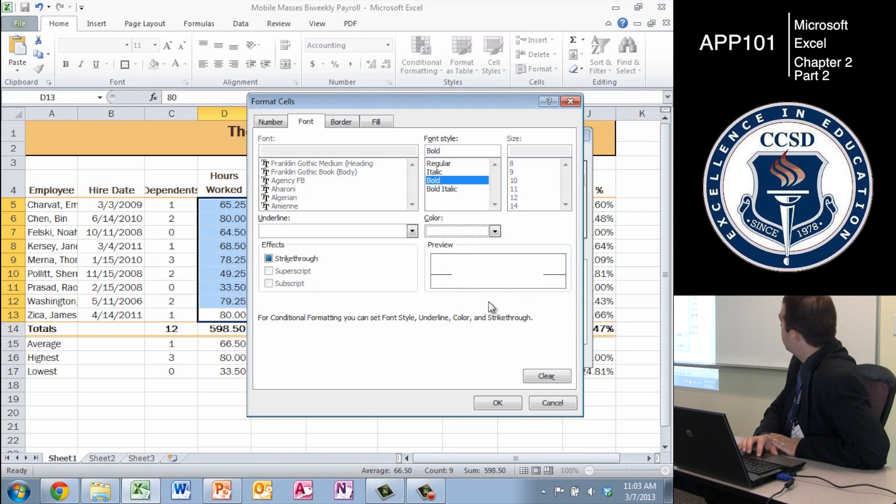
click(496, 403)
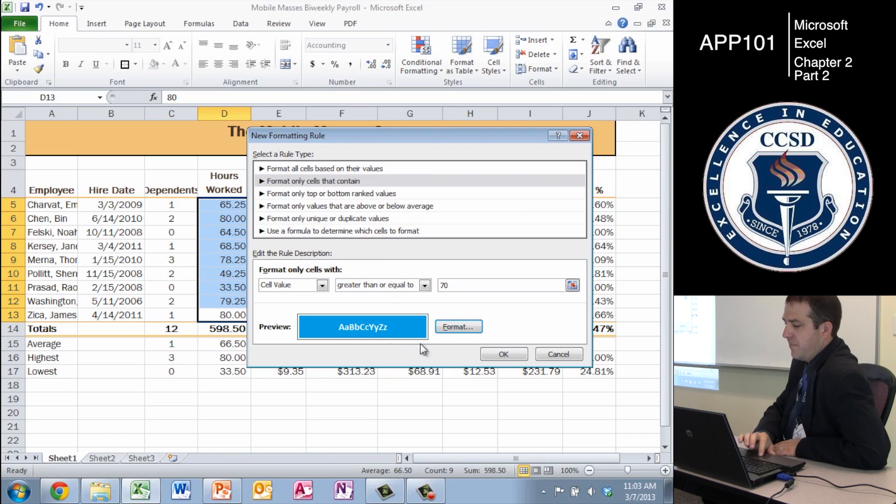
click(502, 354)
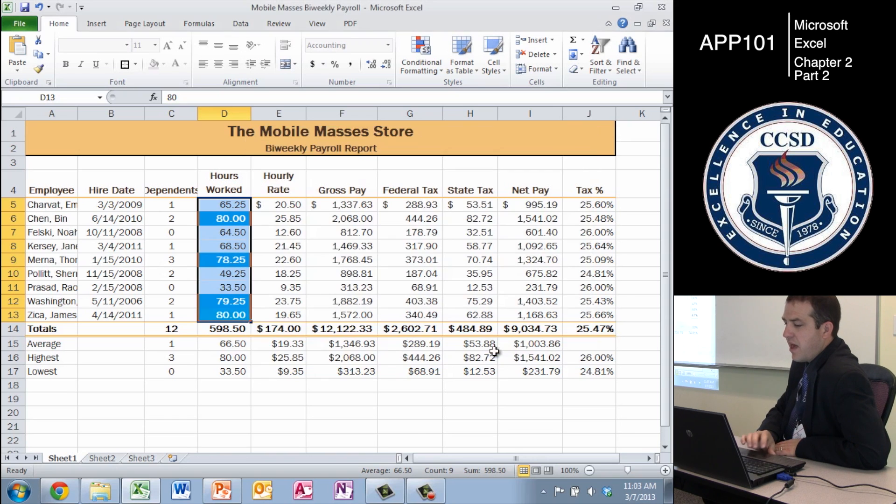
click(403, 443)
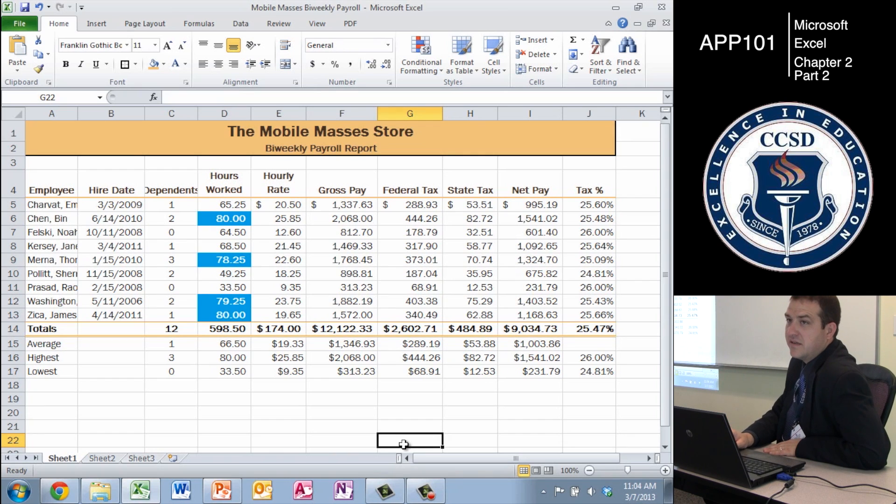
Step: Set the Hours Worked in D6 to 60 to test the conditional formatting rule
key(Left)
key(Left)
key(Up)
key(Up)
key(Up)
key(Up)
key(Up)
key(Up)
key(Up)
key(Up)
key(Up)
key(Up)
key(Up)
key(Up)
key(Up)
key(Up)
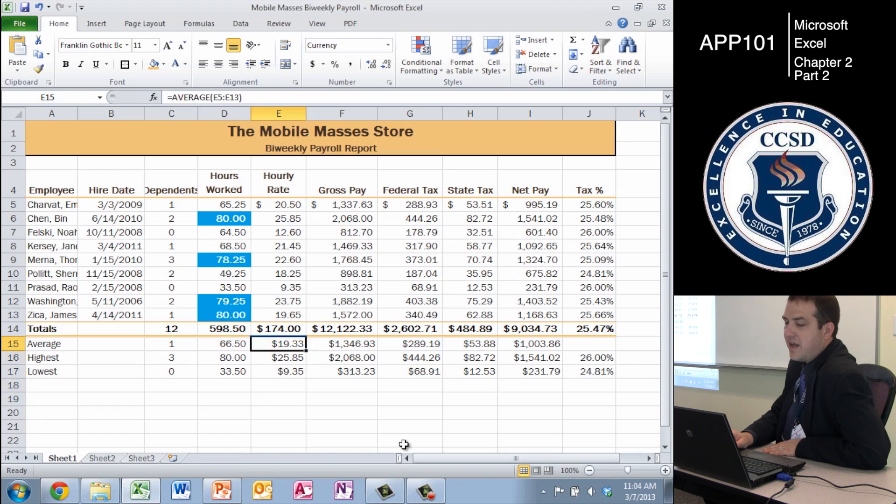
key(Up)
key(Left)
key(Up)
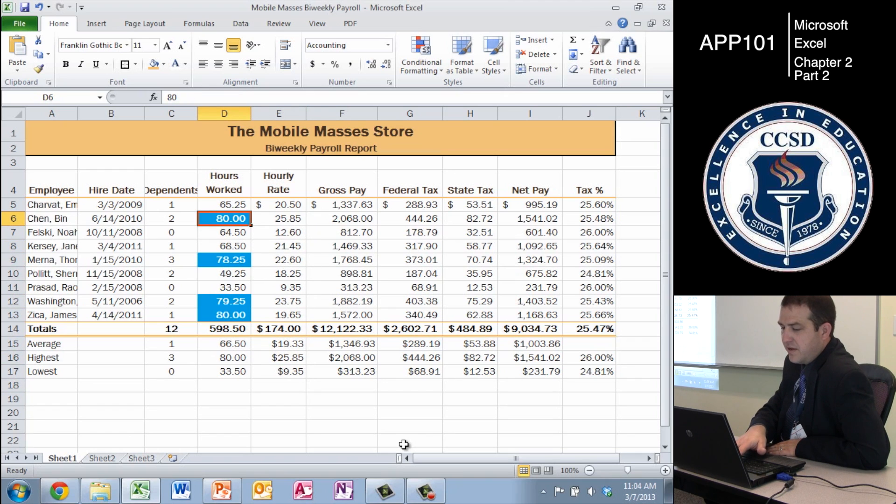
text(60)
key(Return)
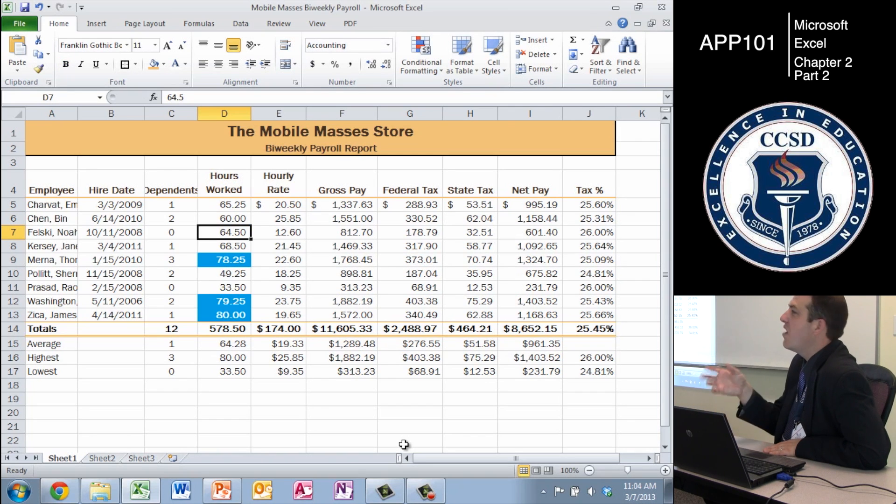
Step: Set the Hours Worked in D6 to 80 to test the highlight with a value above the threshold
key(Up)
text(80)
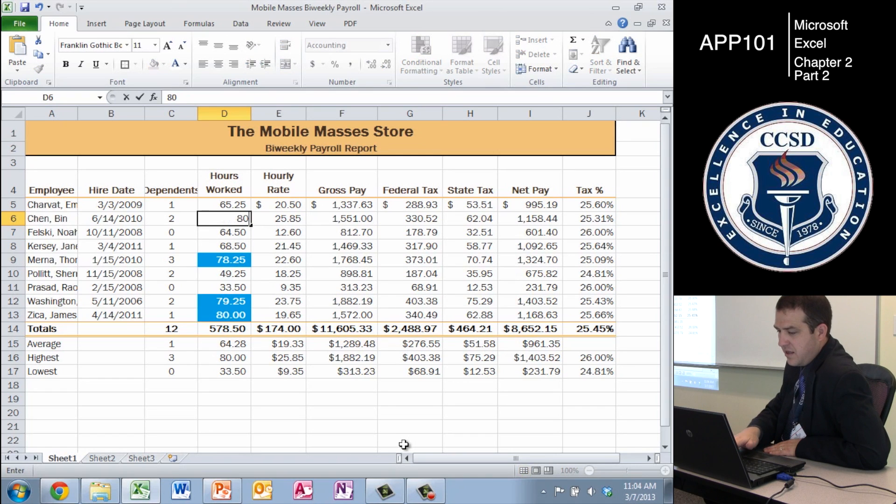
key(Return)
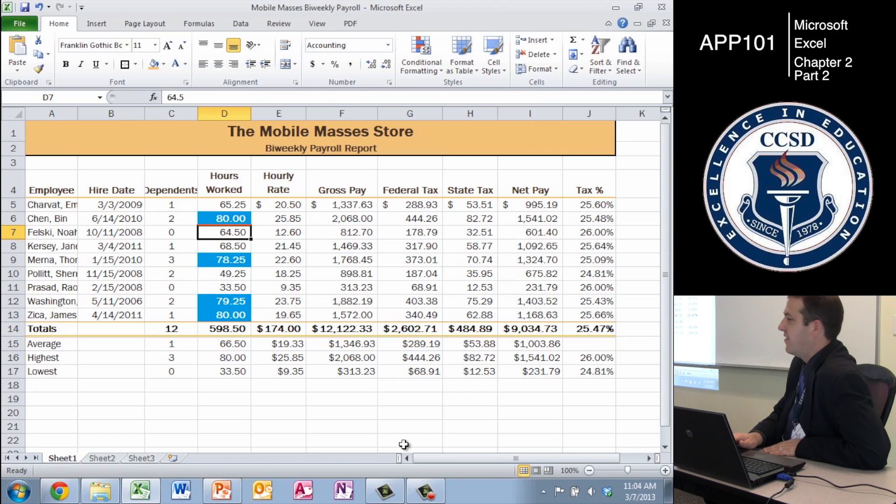
Step: Examine the pay and tax values across row 6 that depend on the changed Hours Worked
key(Up)
key(Right)
key(Right)
key(Right)
key(Right)
key(Right)
key(Left)
key(Left)
key(Left)
key(Left)
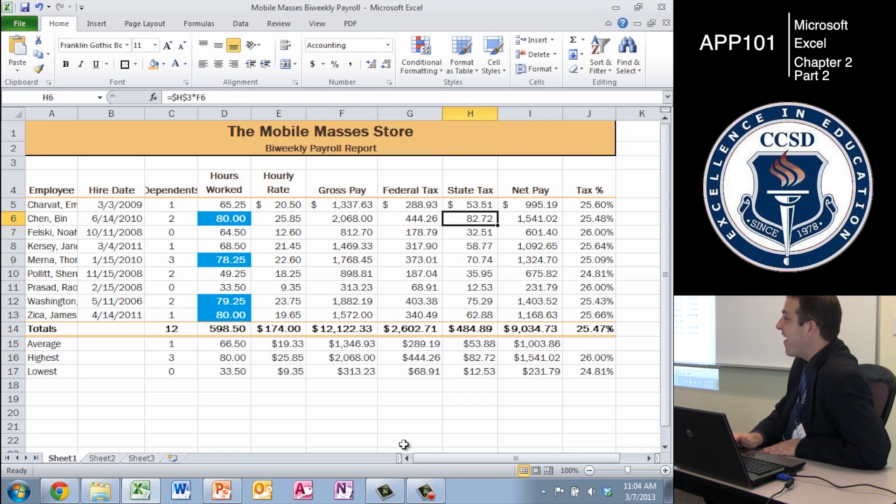
key(Left)
key(Left)
key(Left)
key(Left)
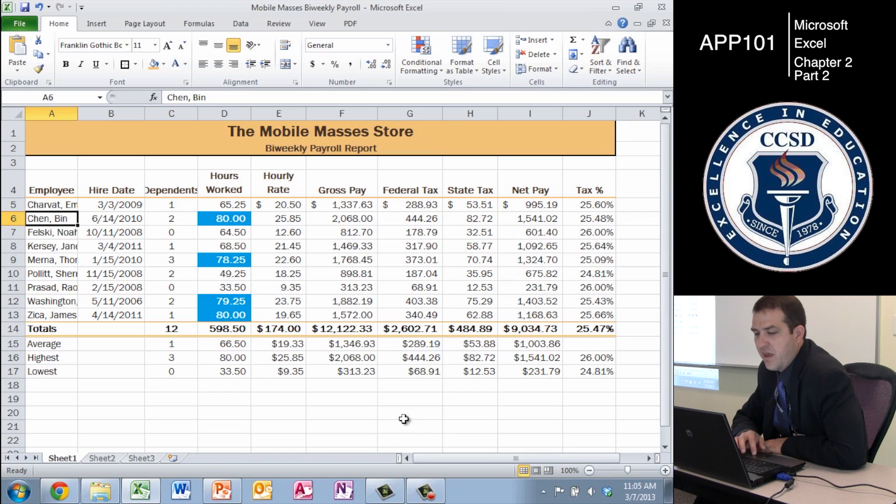
Step: Try to AutoFit the widths of columns A through C, and undo the resize
drag(184, 108, 61, 122)
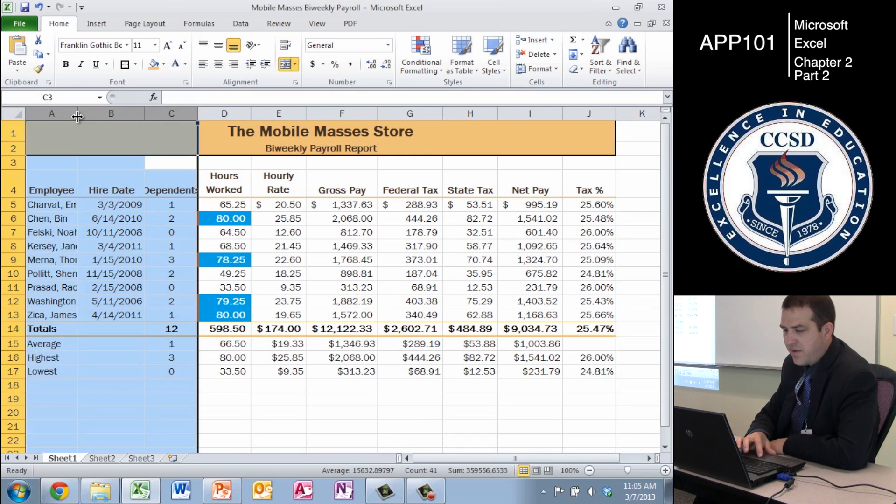
double_click(78, 113)
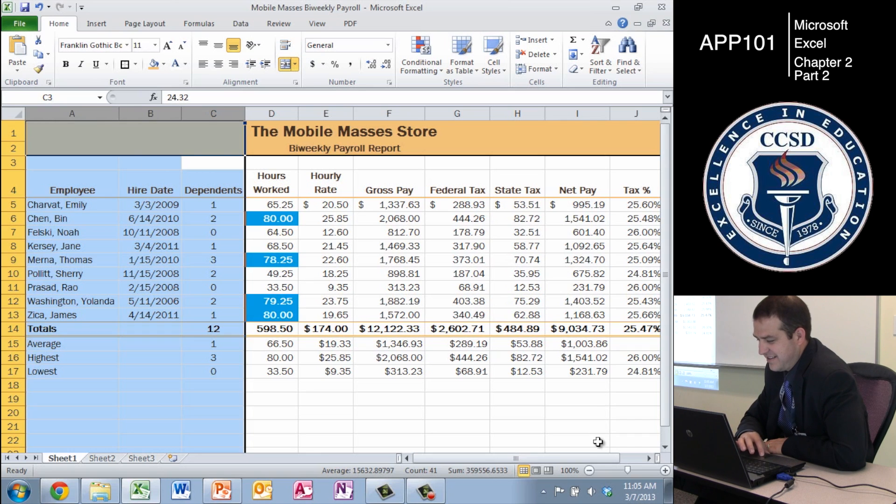
click(588, 470)
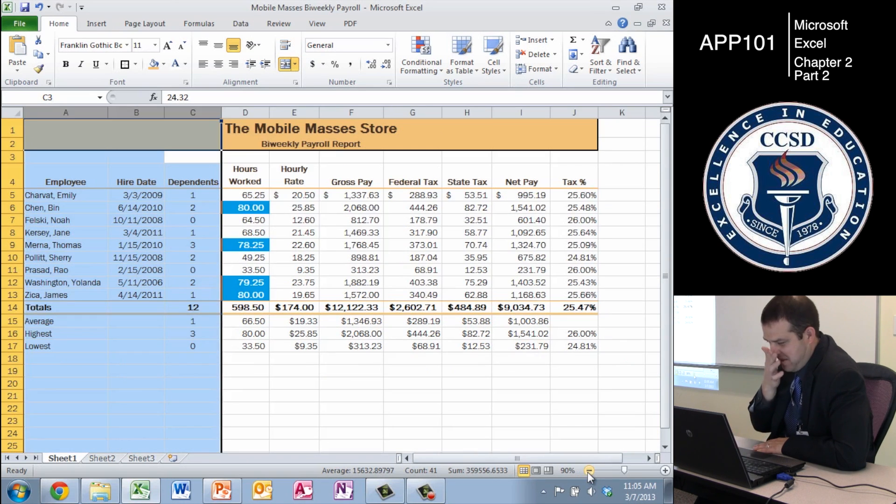
key(Down)
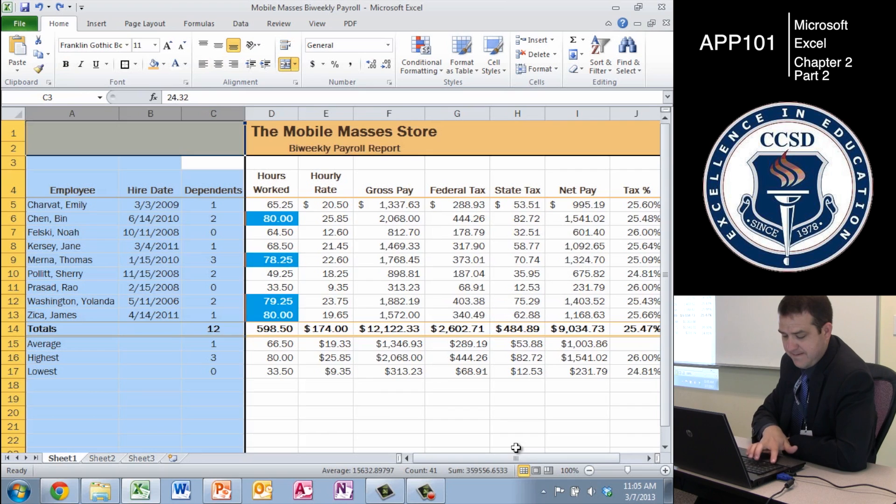
key(ctrl+z)
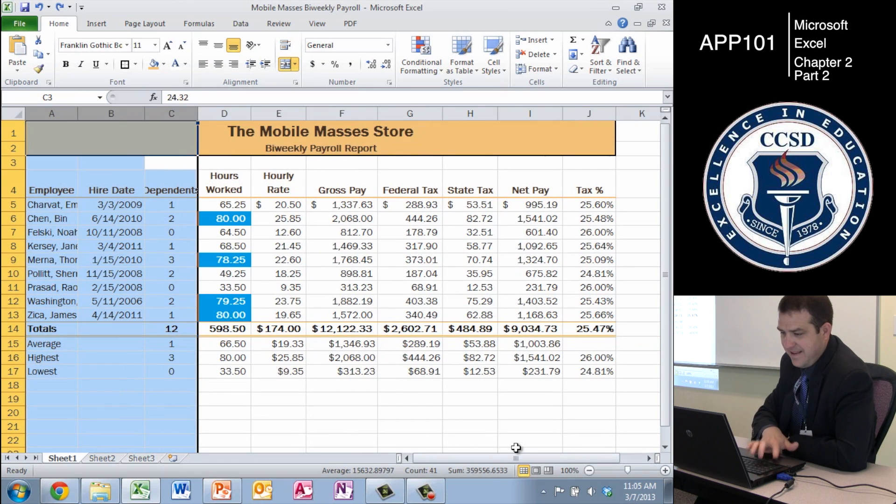
Step: AutoFit the Employee, Hire Date and Dependents columns (A through C) to their contents, and set the sheet zoom to 90%
click(303, 309)
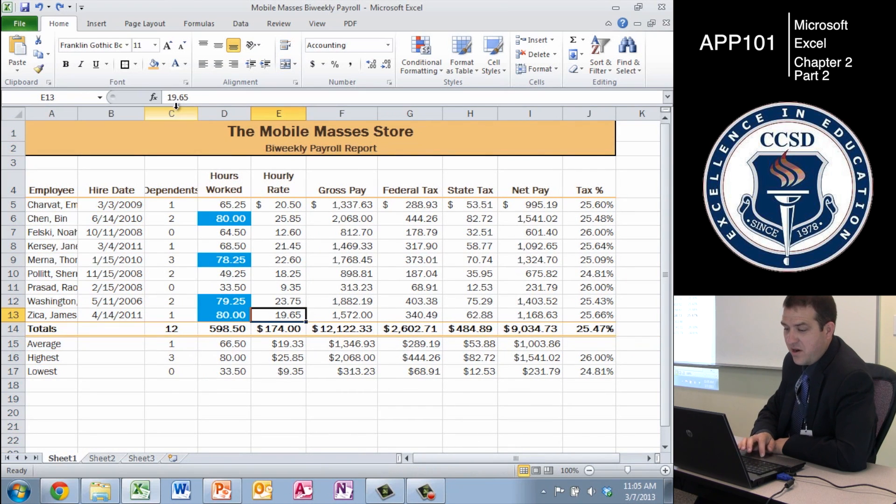
drag(176, 106, 51, 113)
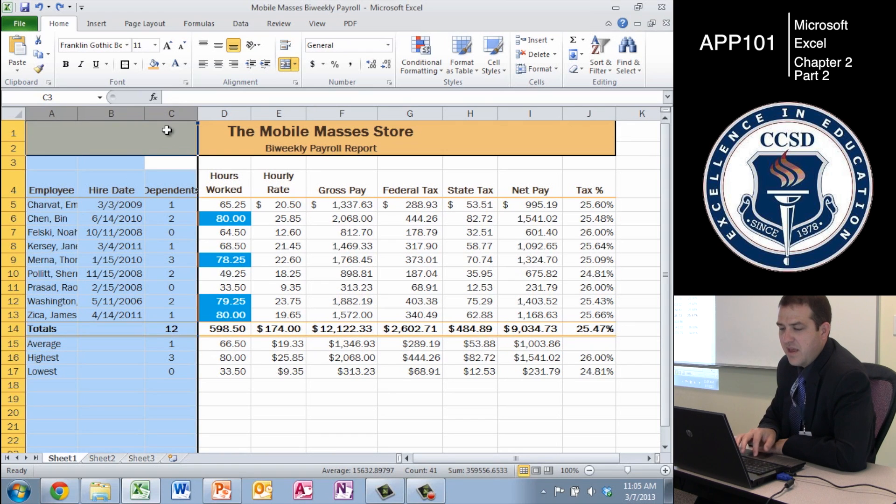
double_click(144, 112)
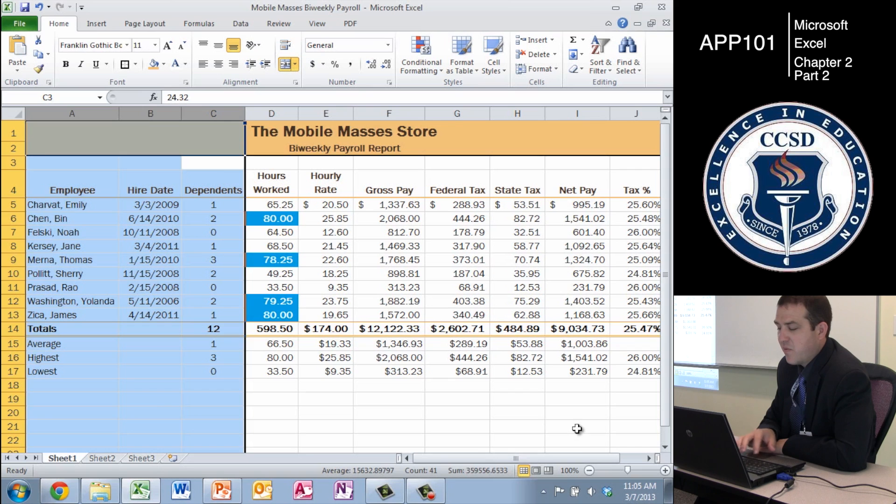
drag(584, 436, 573, 367)
click(574, 367)
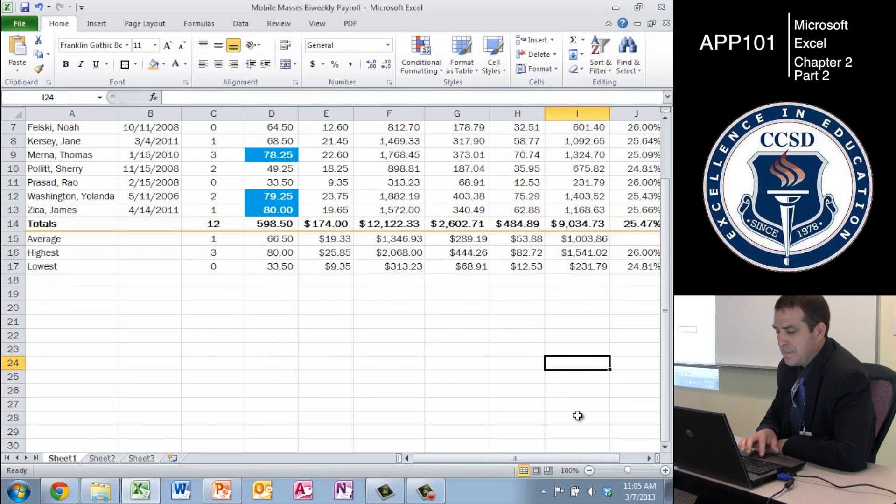
click(589, 471)
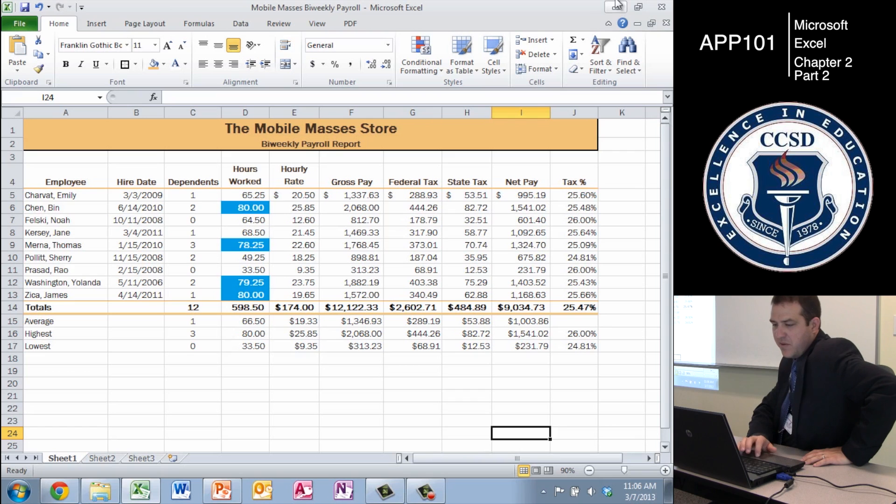
Step: AutoFit the widths of columns D through J, from Hours Worked to Tax %, to their contents
drag(584, 110, 247, 109)
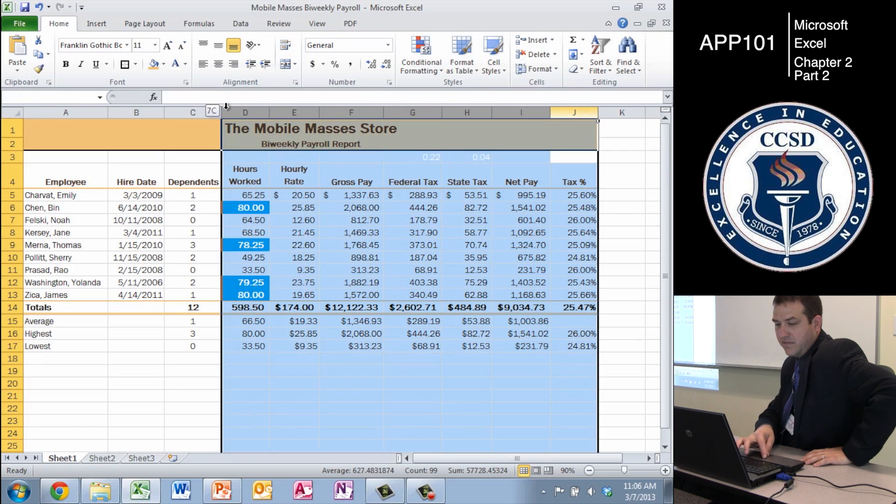
double_click(269, 112)
click(410, 258)
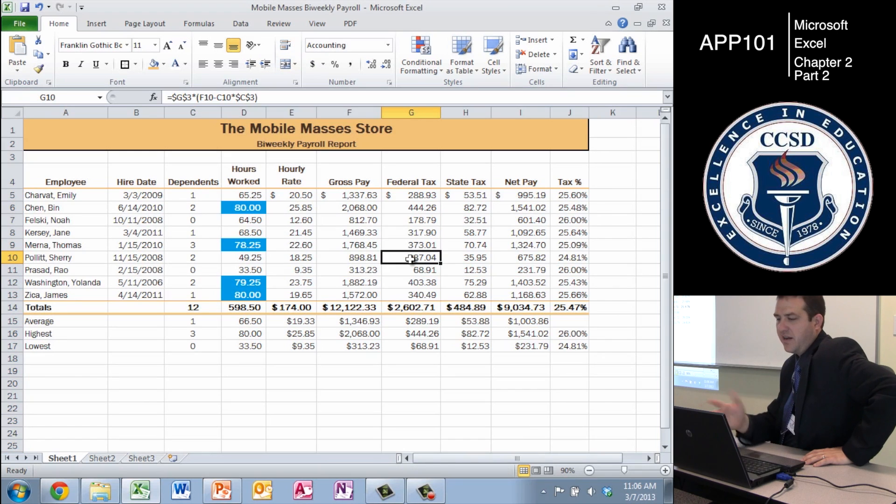
key(Down)
key(Down)
key(Down)
key(Down)
key(Down)
key(Down)
key(Down)
key(Left)
key(Left)
key(Down)
key(Down)
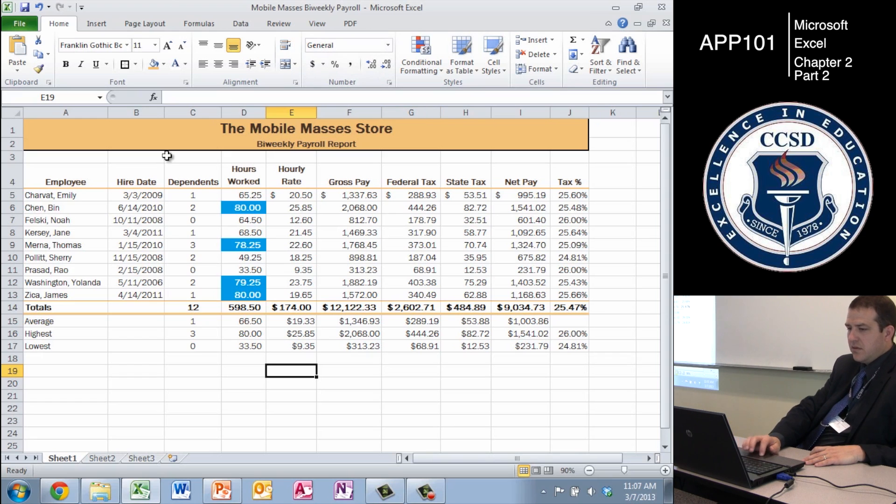
Step: Try a much taller height for header row 4, and AutoFit the row back to its contents
double_click(17, 189)
drag(17, 190, 17, 269)
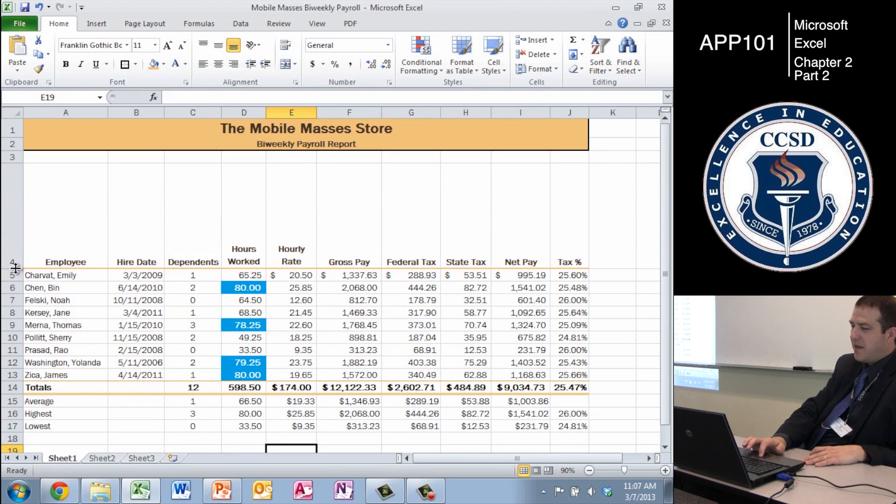
double_click(15, 268)
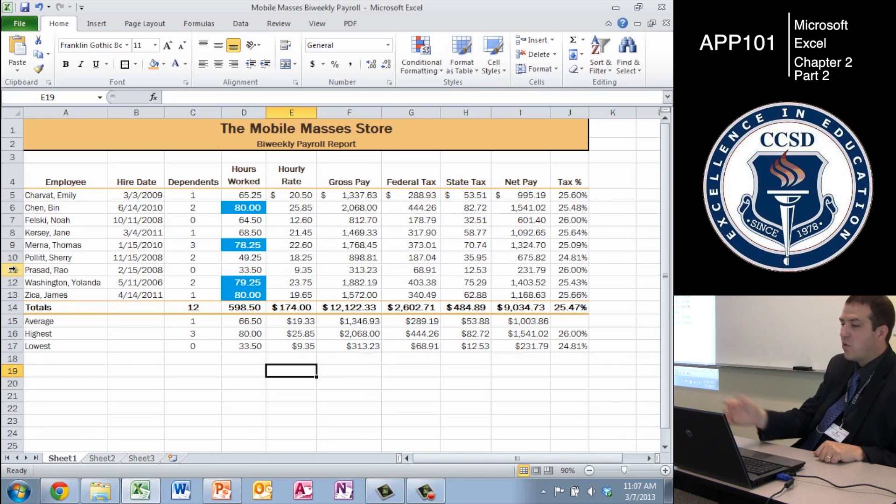
Step: Try a row height of 17.25 for rows 5 through 17, and undo it
drag(12, 195, 19, 354)
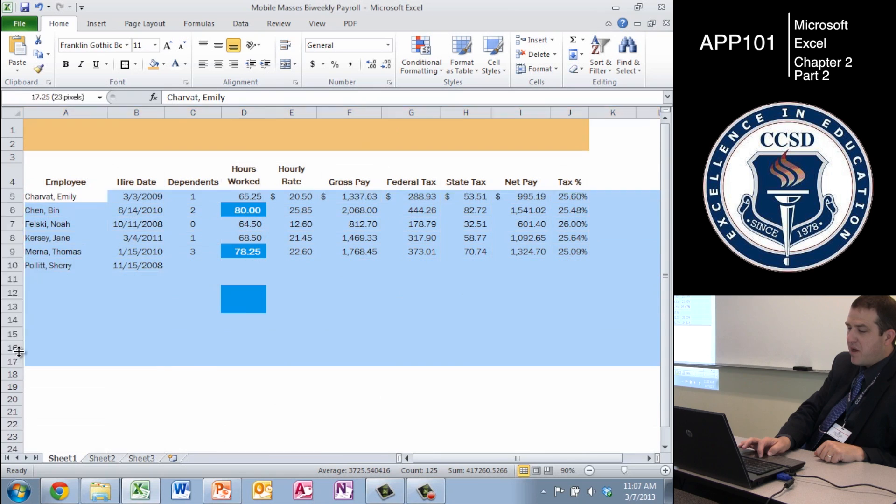
click(213, 396)
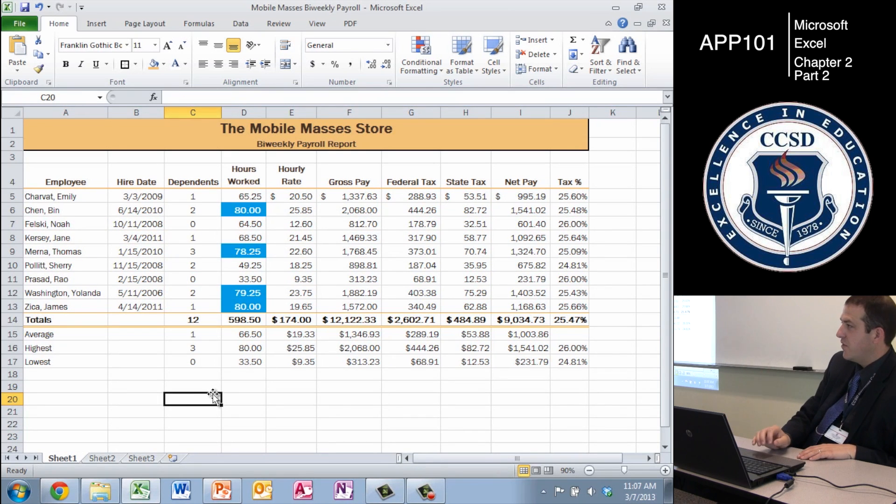
key(ctrl+z)
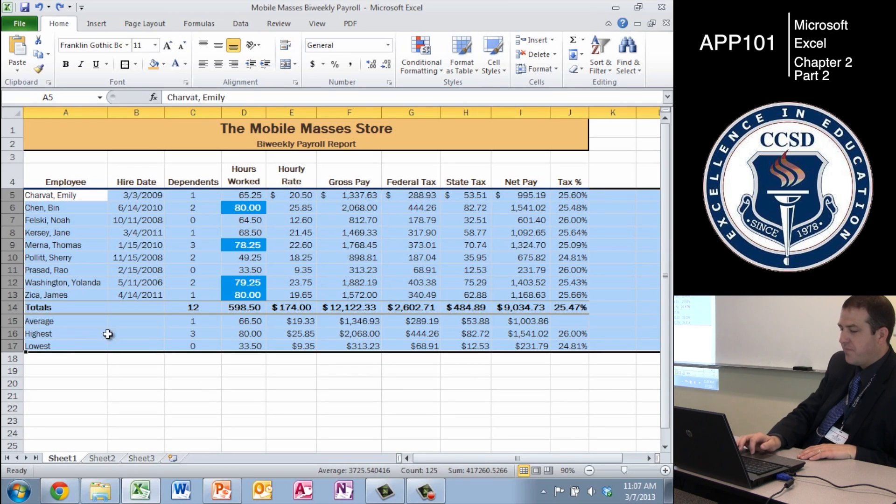
Step: Try a more generous uniform height for rows 5 through 17, and check the layout from row 3 to row 17
drag(7, 351, 2, 355)
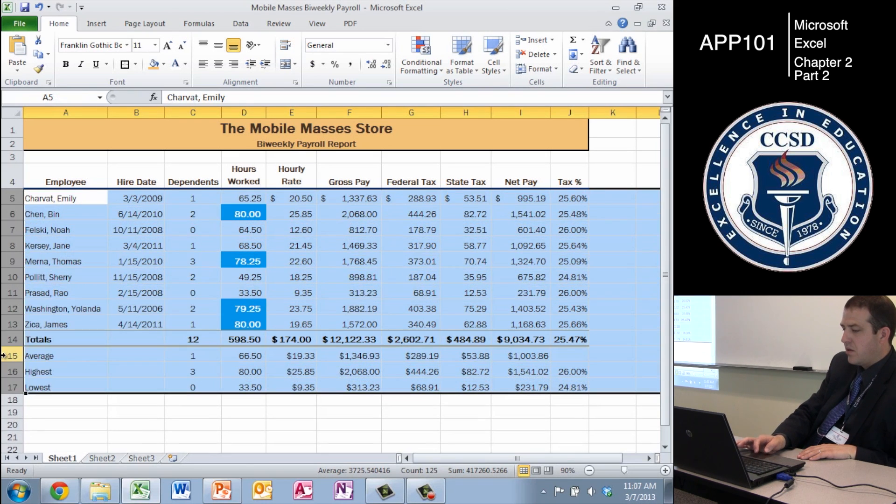
click(172, 417)
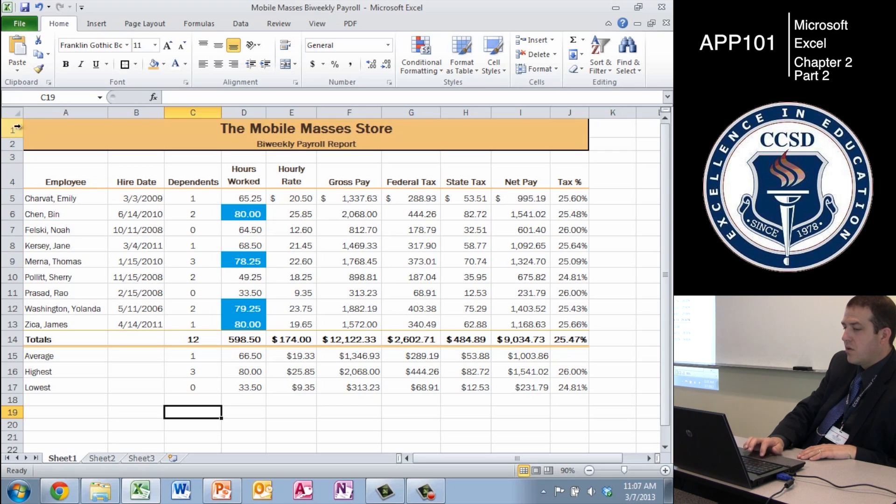
drag(10, 156, 10, 388)
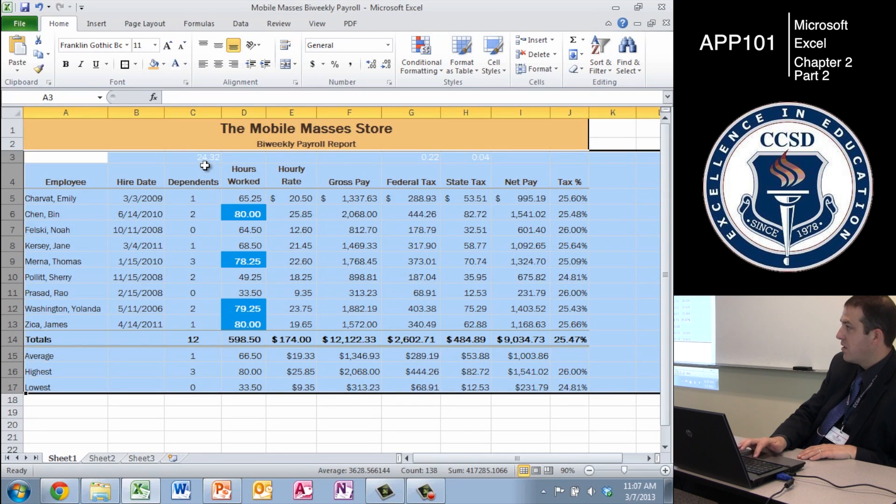
click(190, 400)
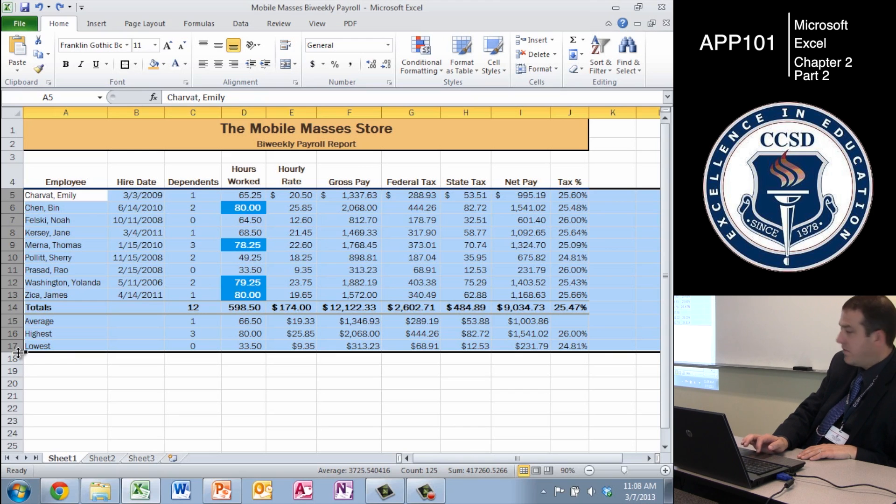
Step: Increase the height of rows 5 through 17 slightly and uniformly to space out the payroll data
drag(18, 352, 19, 352)
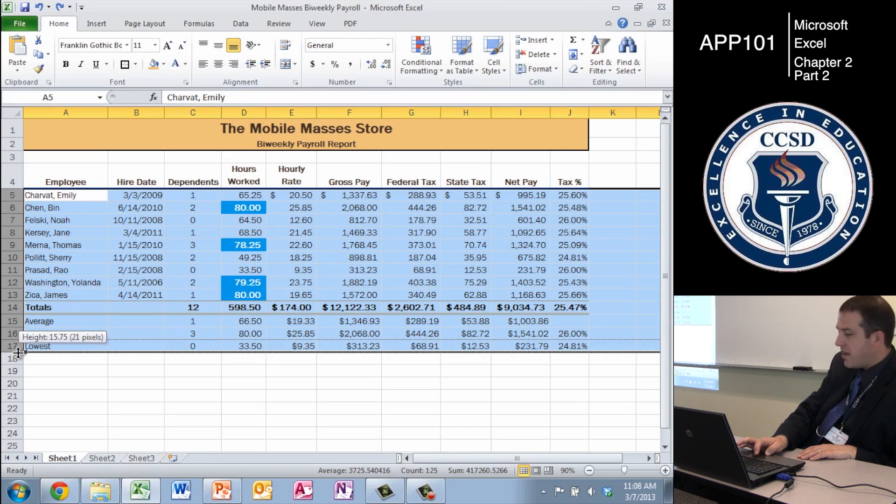
drag(18, 352, 18, 355)
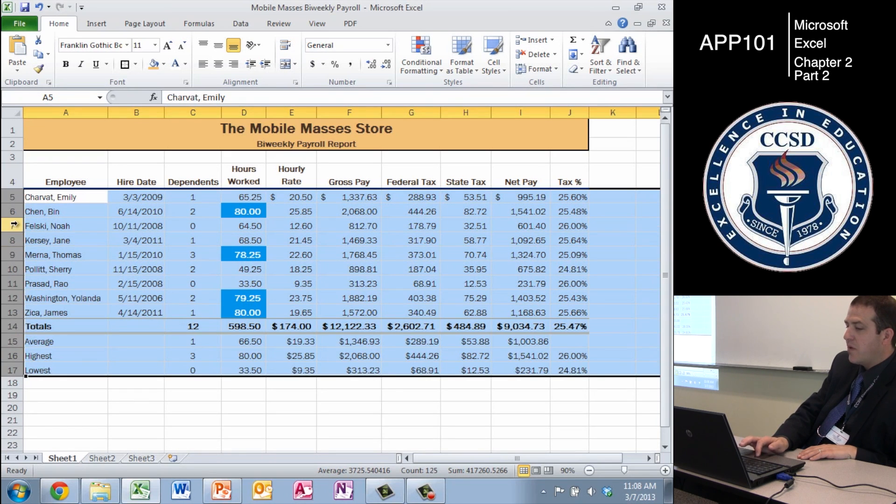
click(121, 428)
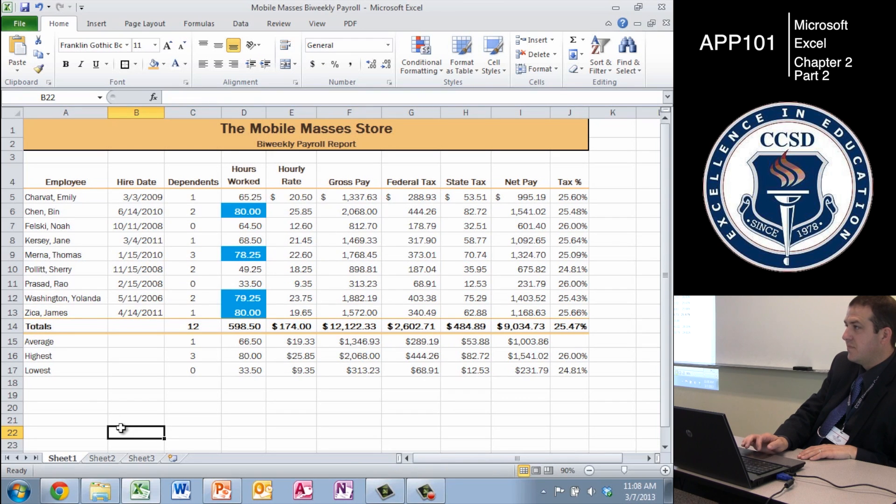
drag(19, 305, 15, 276)
click(231, 396)
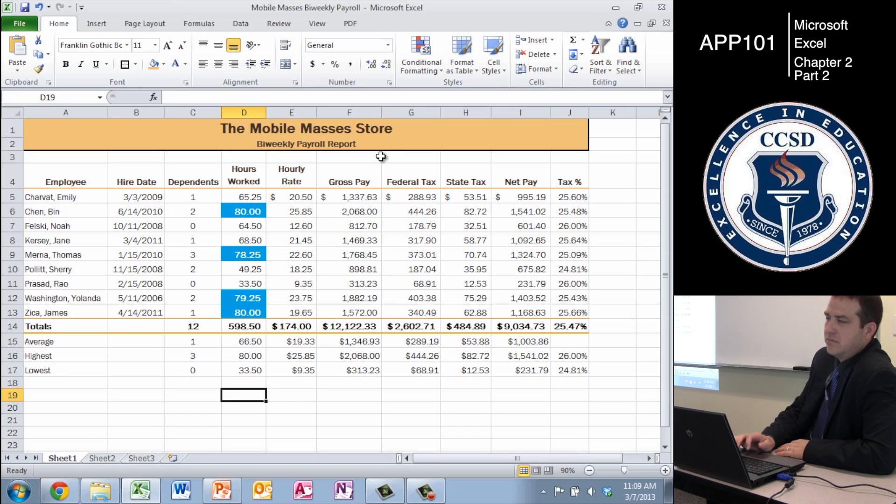
Step: Run a spelling check of the whole sheet from its beginning, ignoring all occurrences of the flagged employee names
click(279, 26)
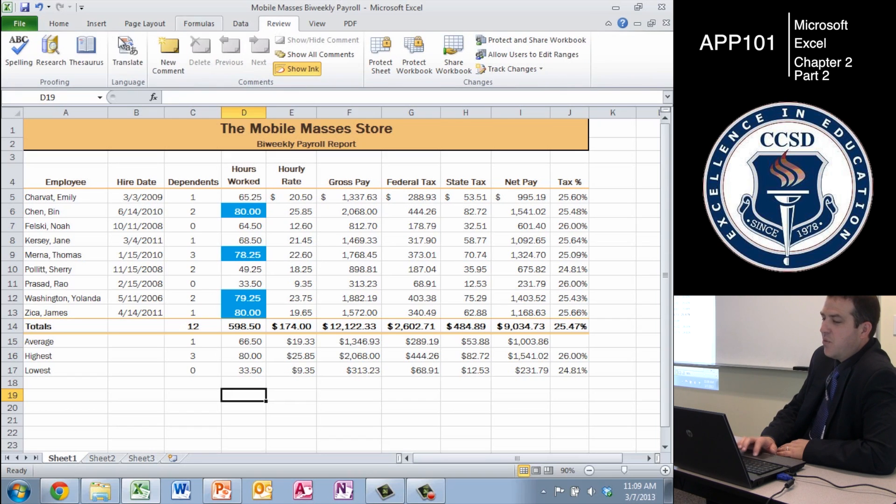
click(18, 49)
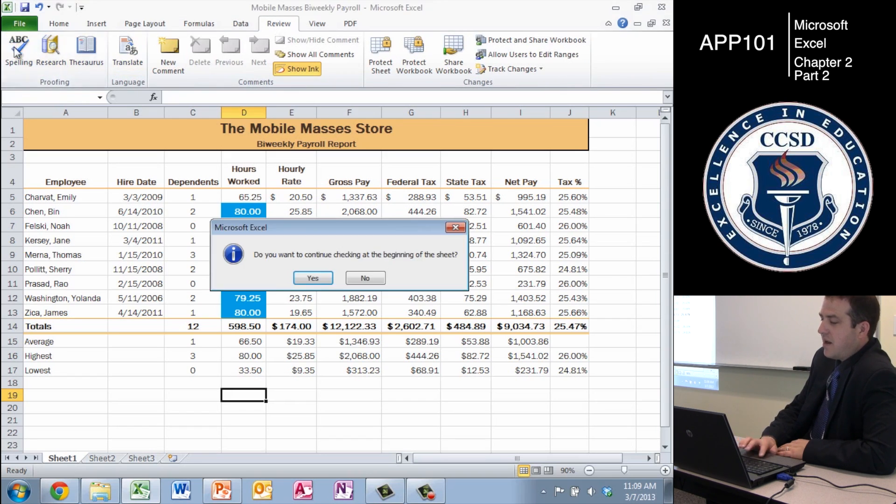
click(322, 279)
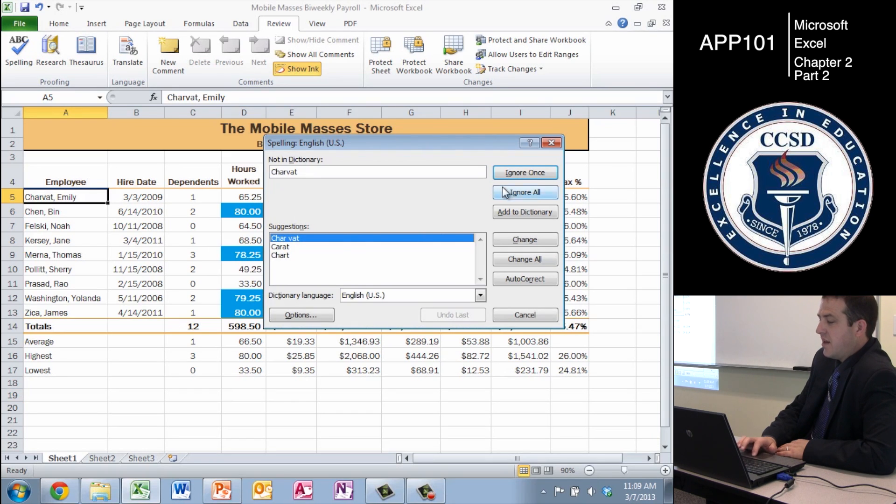
click(532, 192)
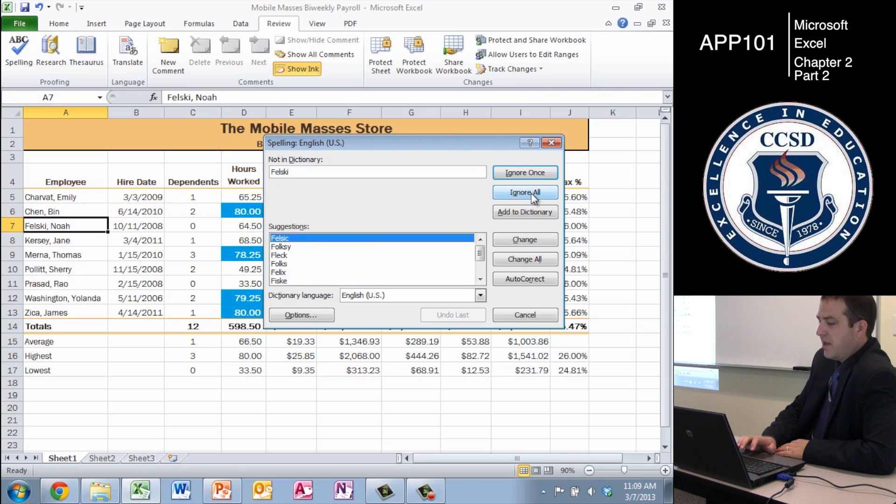
click(531, 192)
click(532, 192)
click(531, 192)
click(534, 197)
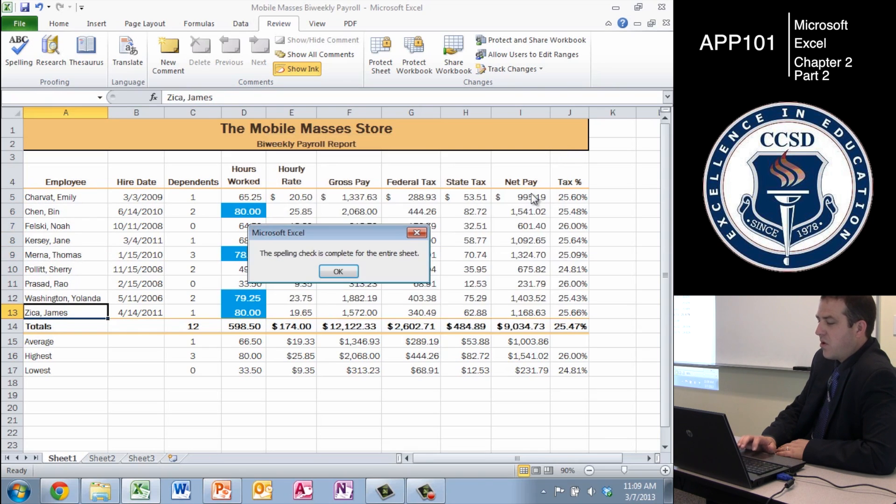
Step: Finish the spelling check of the payroll sheet and return to the worksheet
click(337, 272)
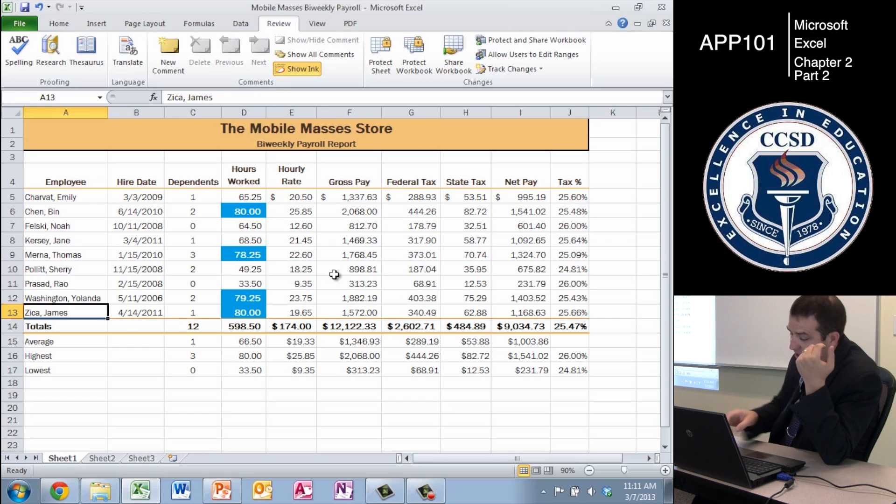
Step: Set up the payroll sheet's printout for the Microsoft XPS Document Writer printer in landscape orientation
key(ctrl+p)
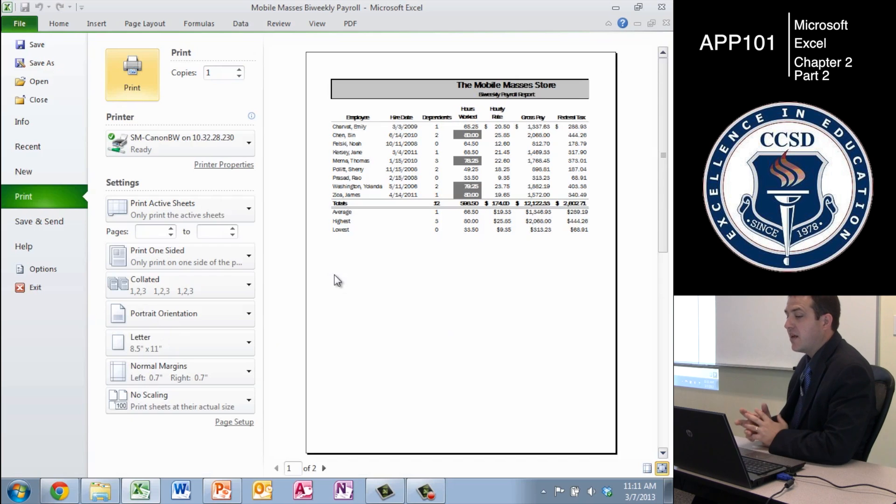
click(216, 138)
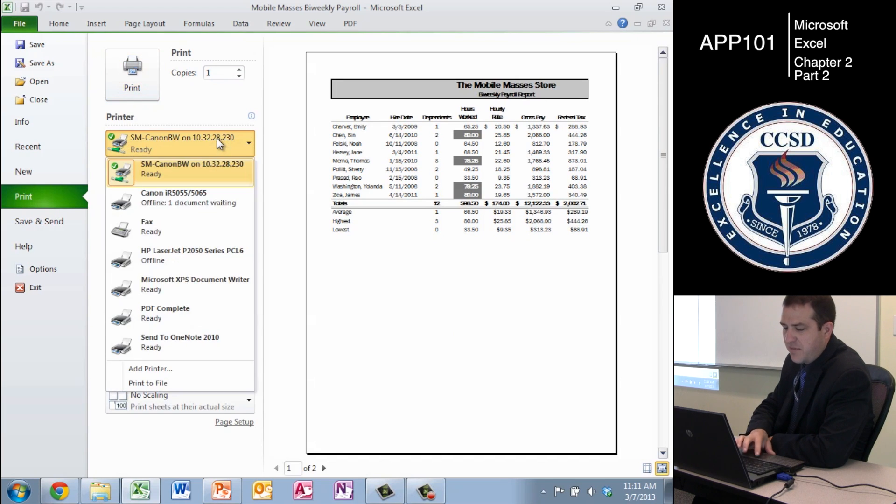
click(173, 292)
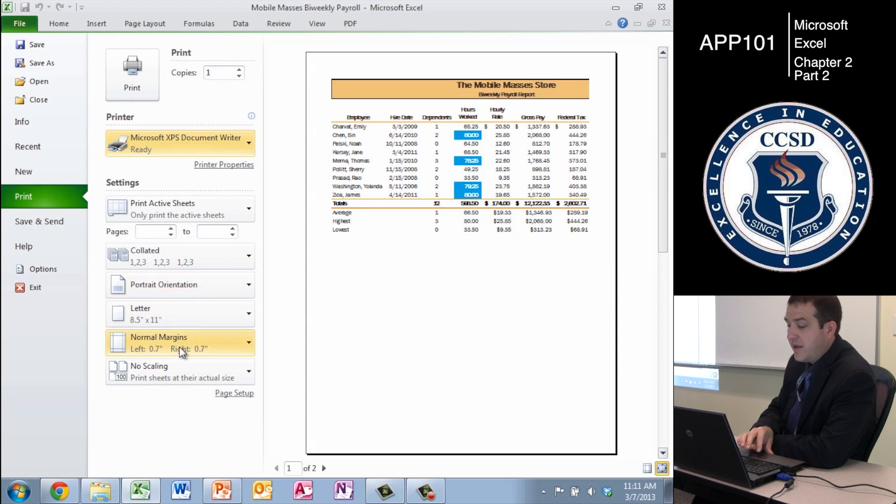
click(179, 286)
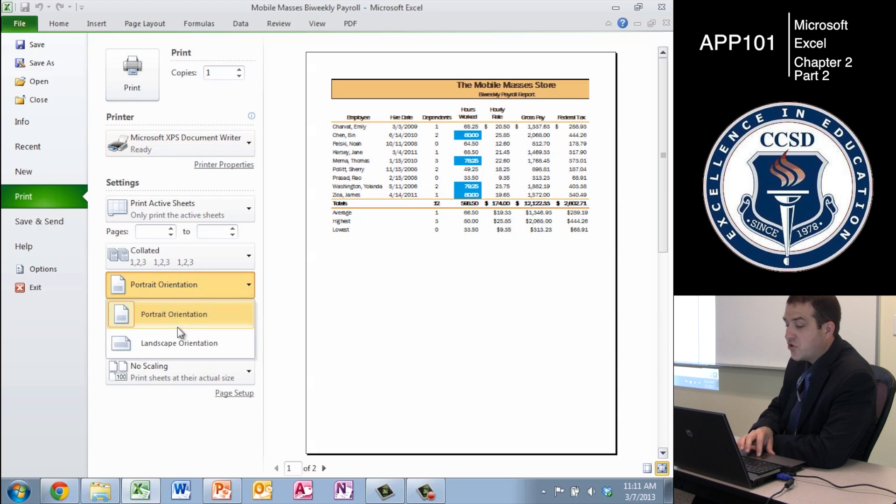
click(178, 356)
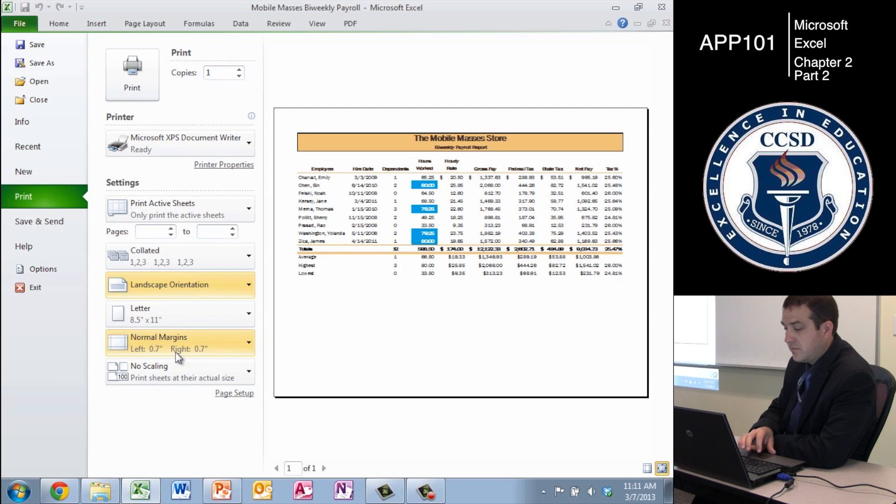